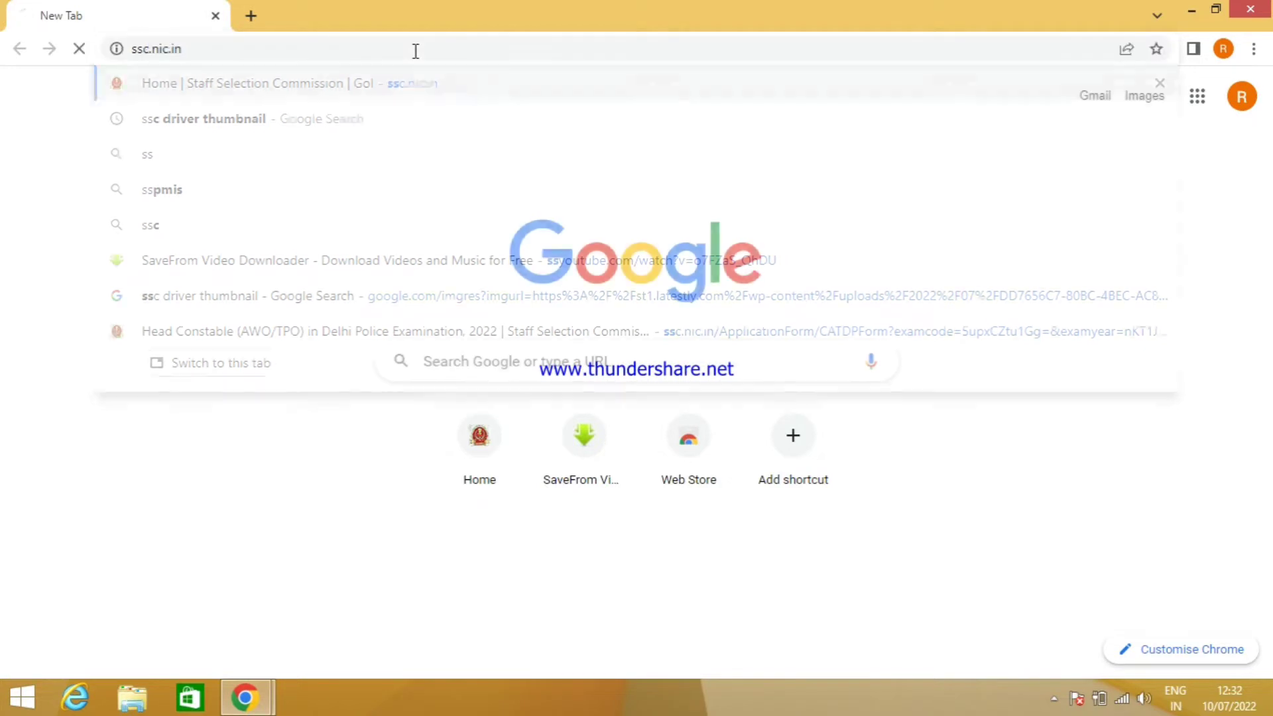
# - Sign in with the browser's saved username and password plus the displayed captcha code
pyautogui.moveTo(579, 285)
pyautogui.scroll(-2, 570, 377)
pyautogui.scroll(2, 706, 401)
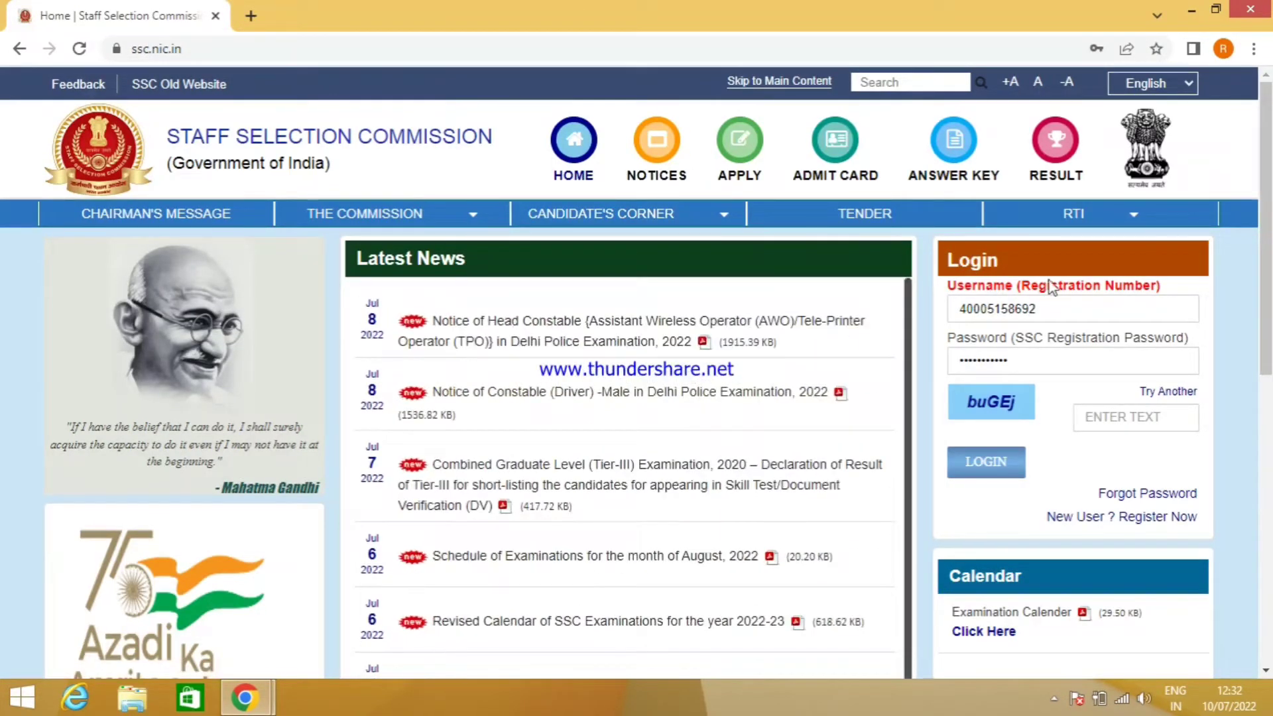
pyautogui.click(1073, 308)
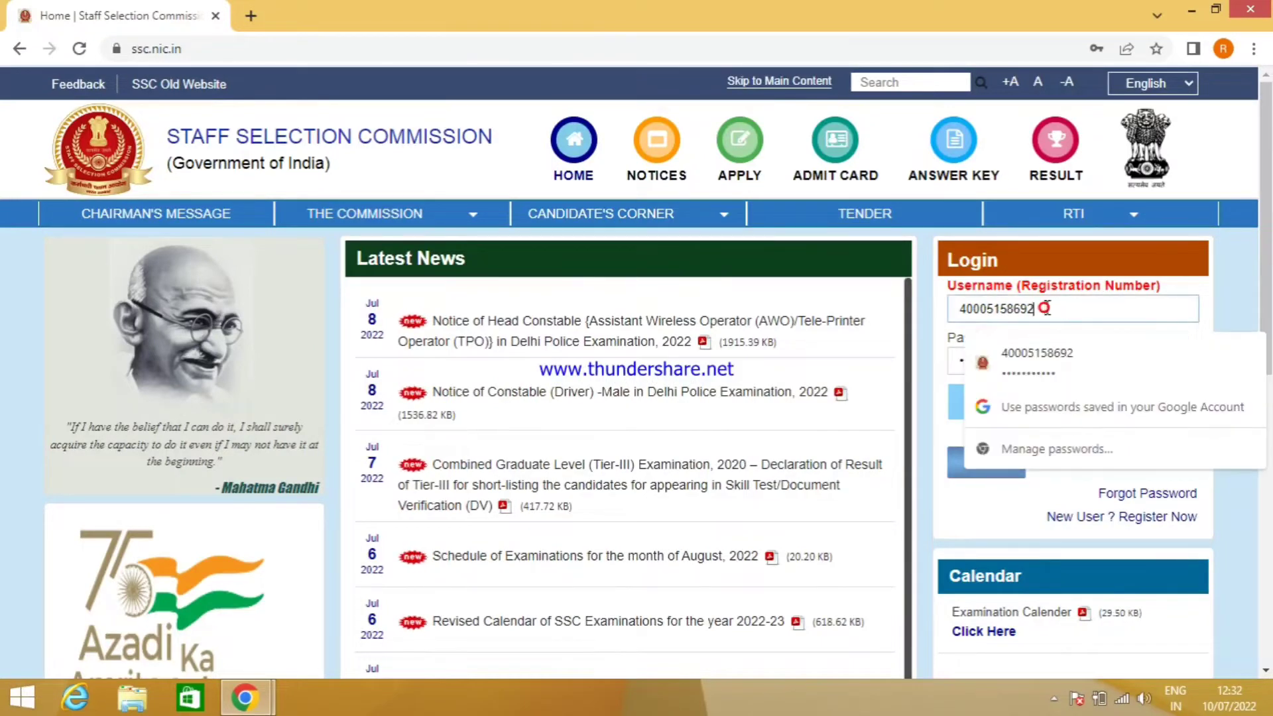
pyautogui.click(956, 361)
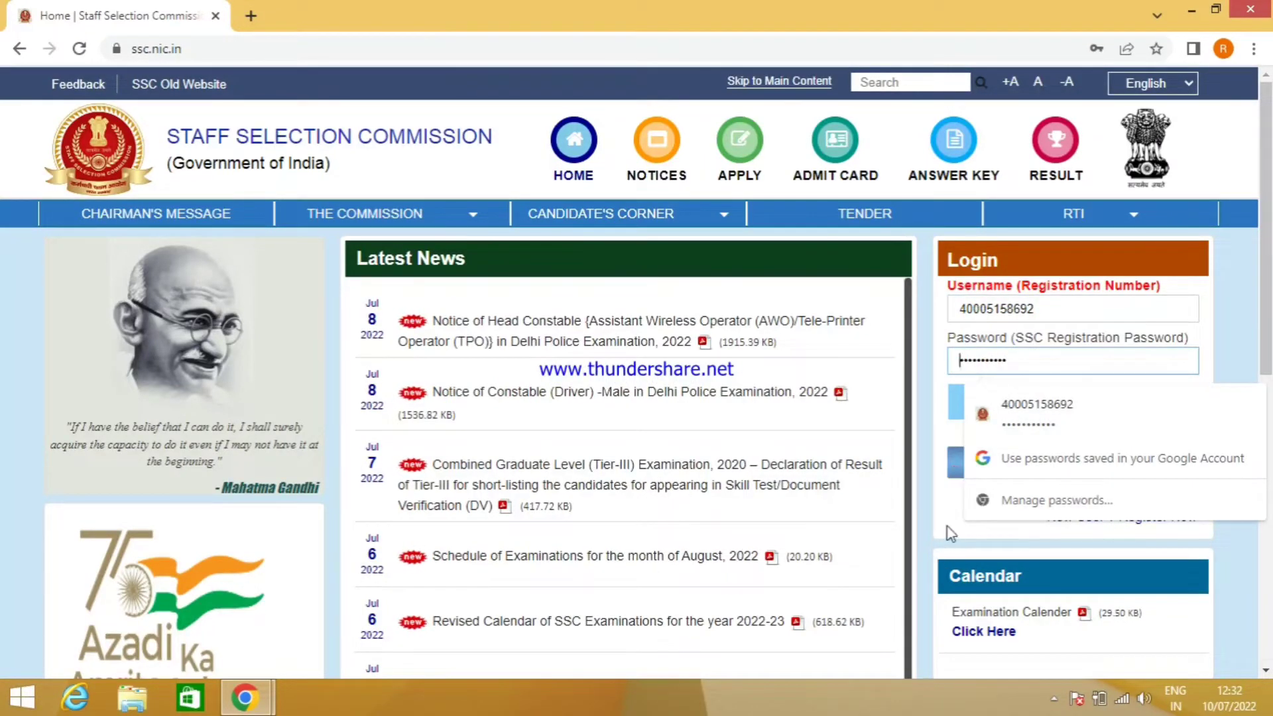
pyautogui.click(922, 378)
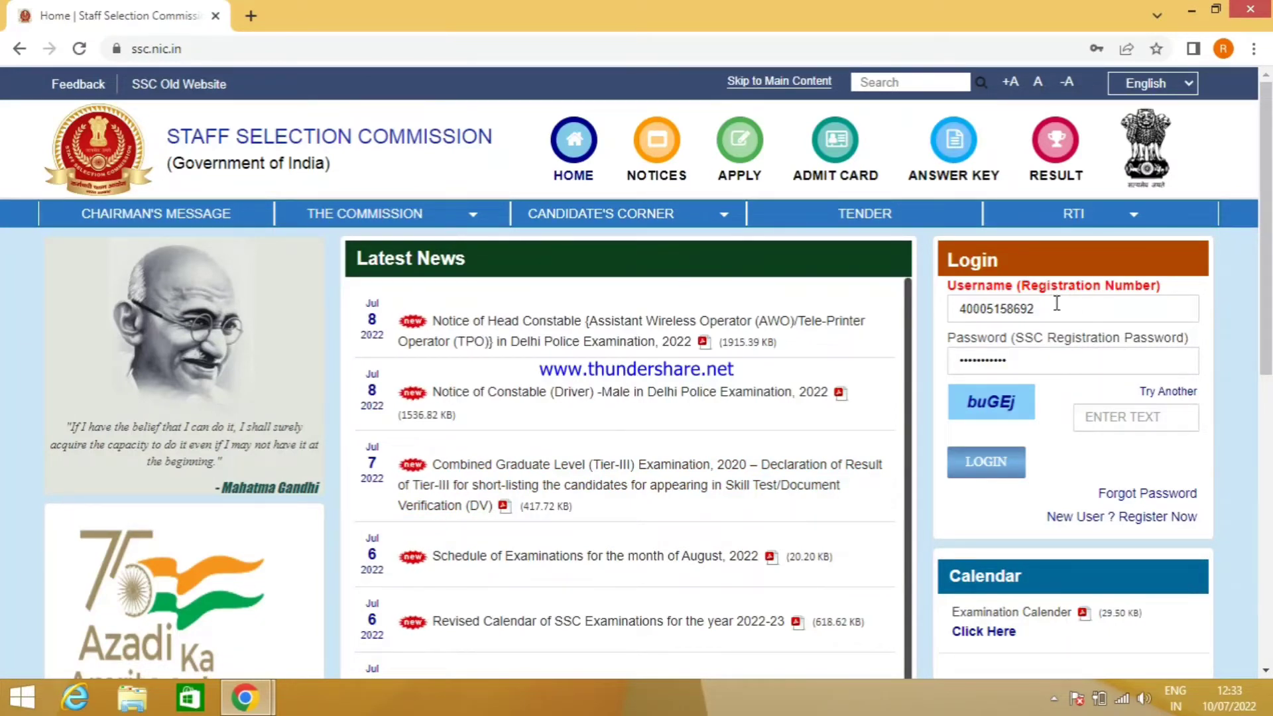
pyautogui.click(1119, 420)
pyautogui.write('b')
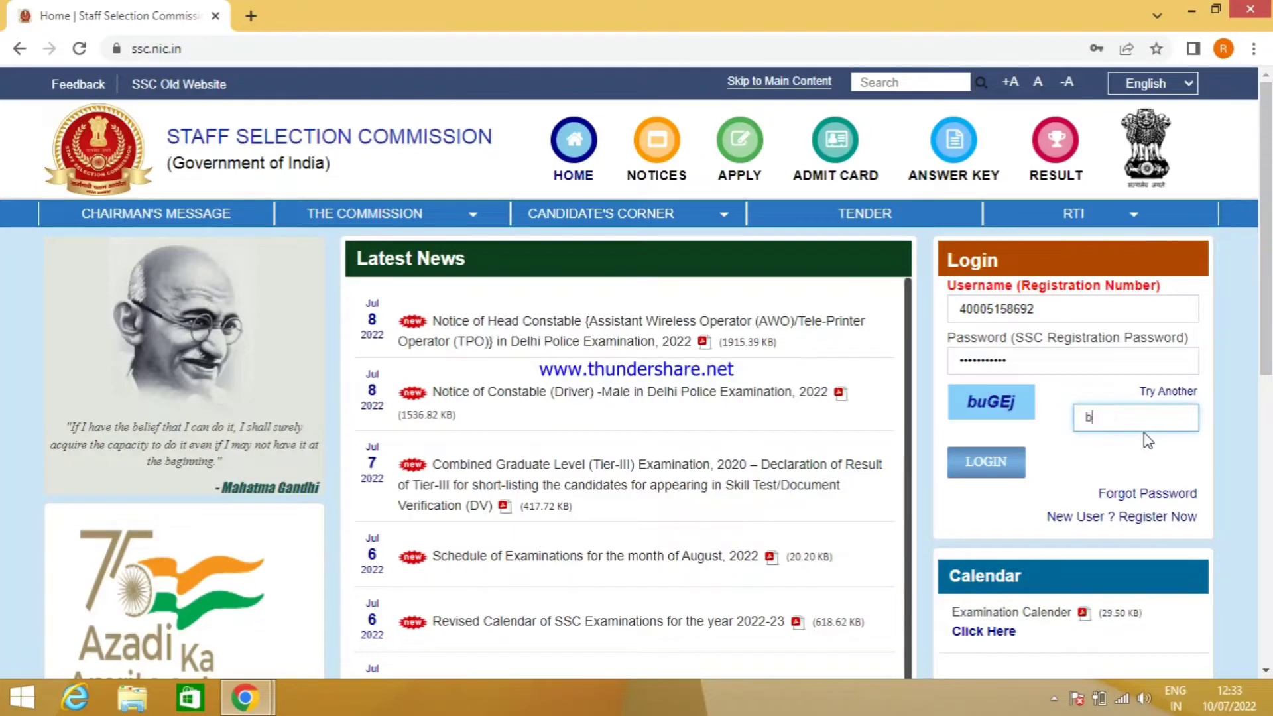
pyautogui.write('uGEj')
pyautogui.click(1005, 464)
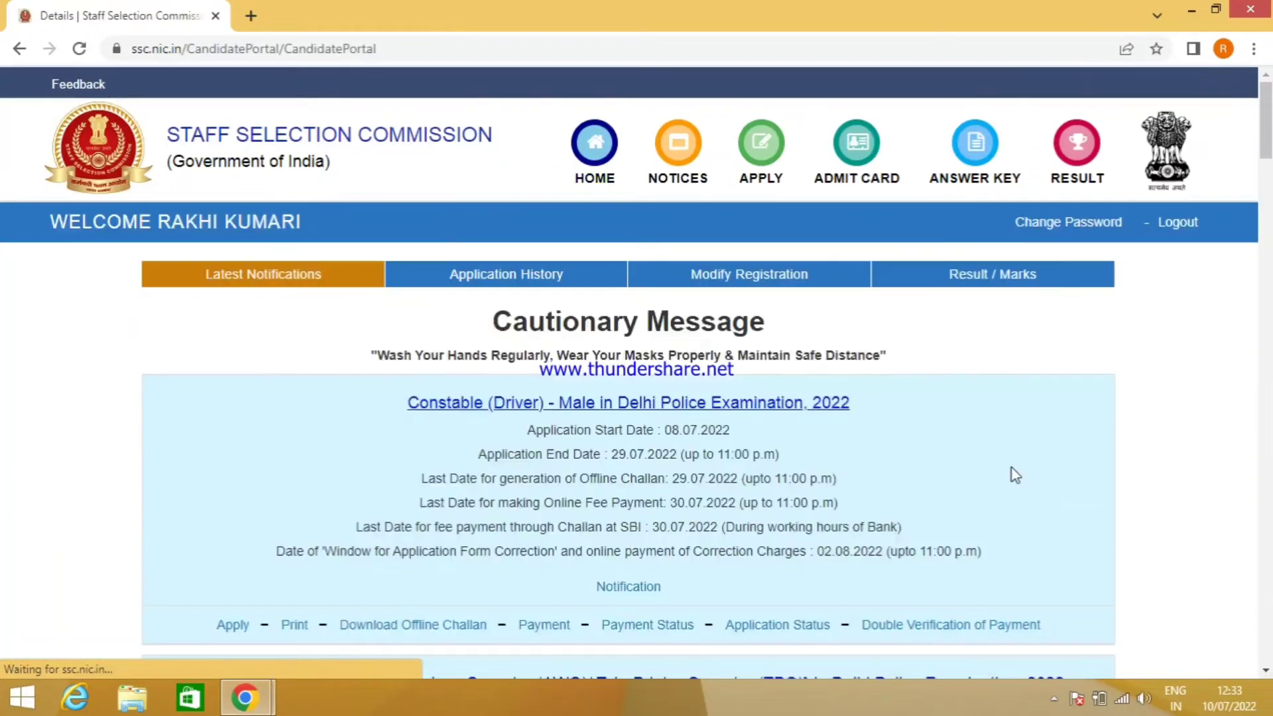
# - Apply for Head Constable (AWO/TPO) Delhi Police 2022 from Latest Notifications and review its pre-filled details
pyautogui.scroll(-3, 1005, 464)
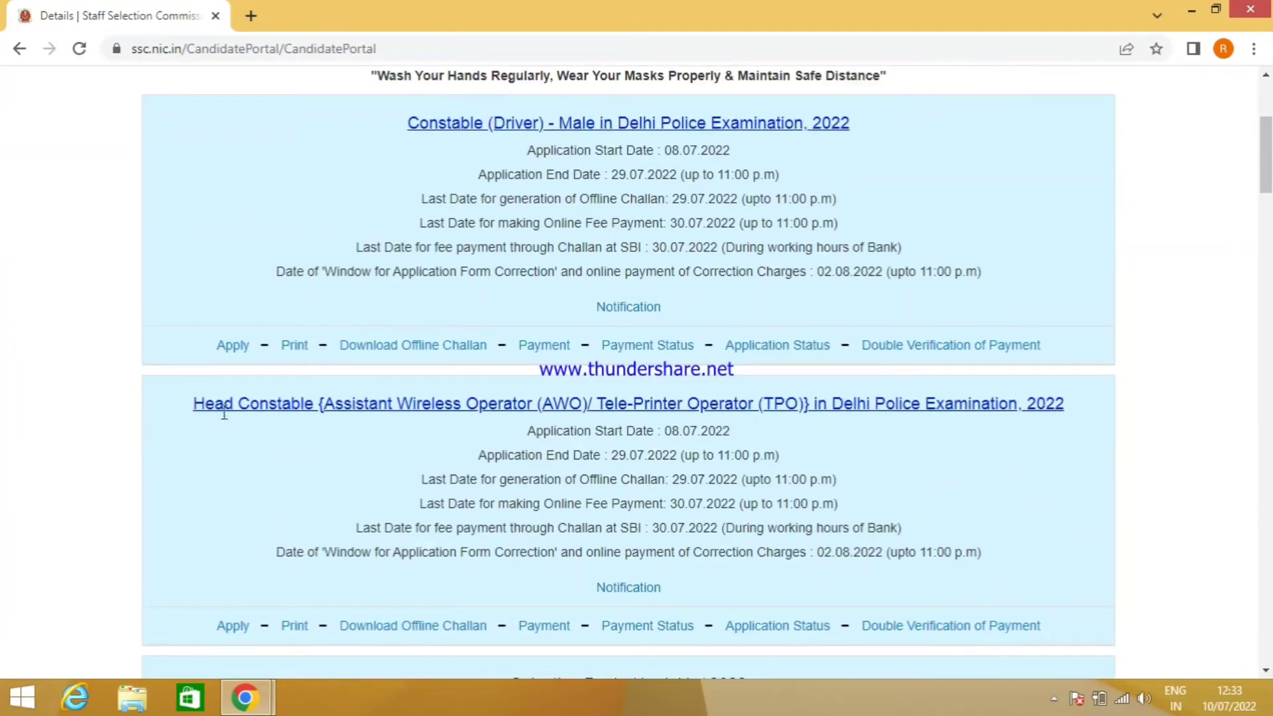
pyautogui.click(228, 625)
pyautogui.scroll(-1, 770, 489)
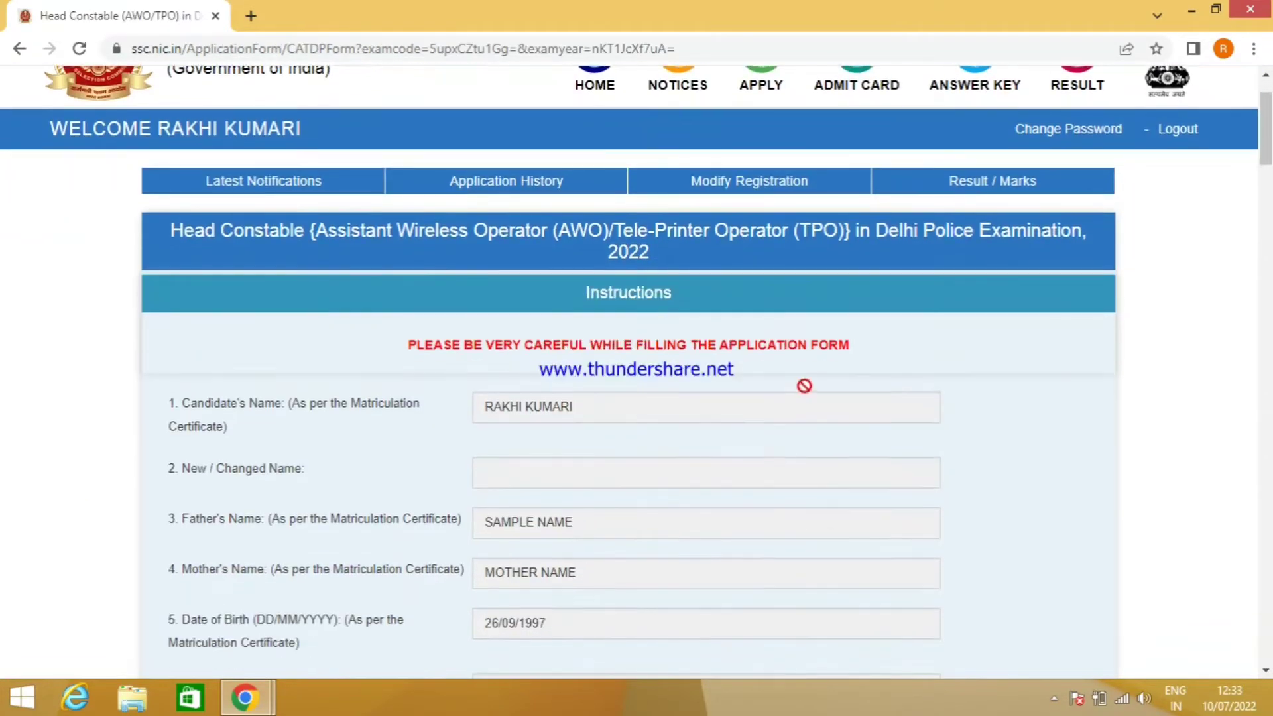
pyautogui.scroll(-10, 422, 475)
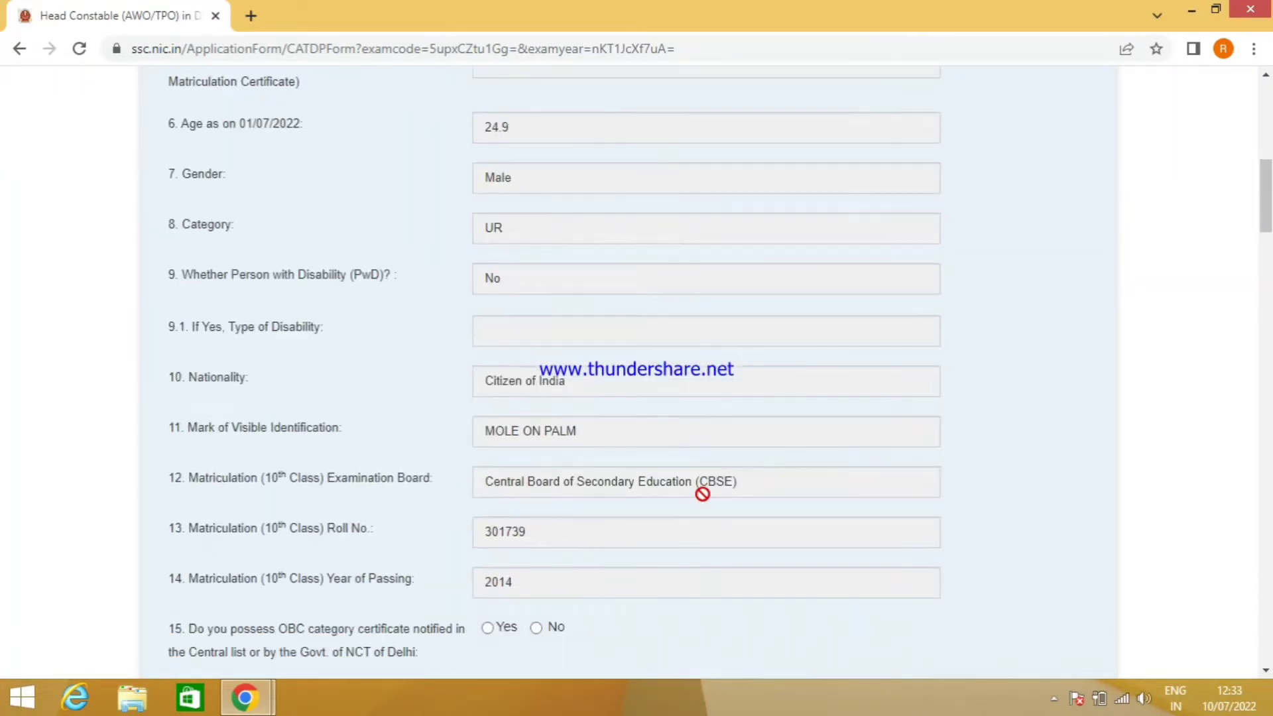
pyautogui.scroll(5, 703, 497)
pyautogui.scroll(5, 704, 502)
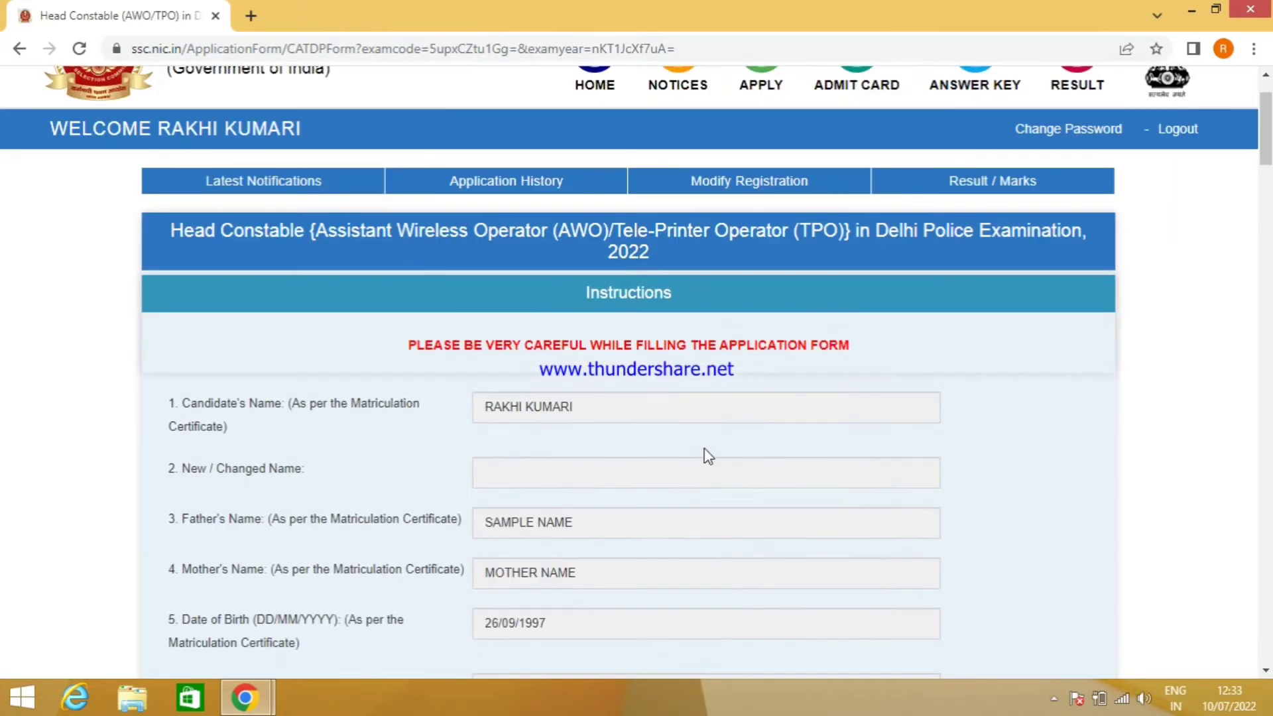
pyautogui.scroll(-5, 676, 431)
pyautogui.scroll(-3, 551, 416)
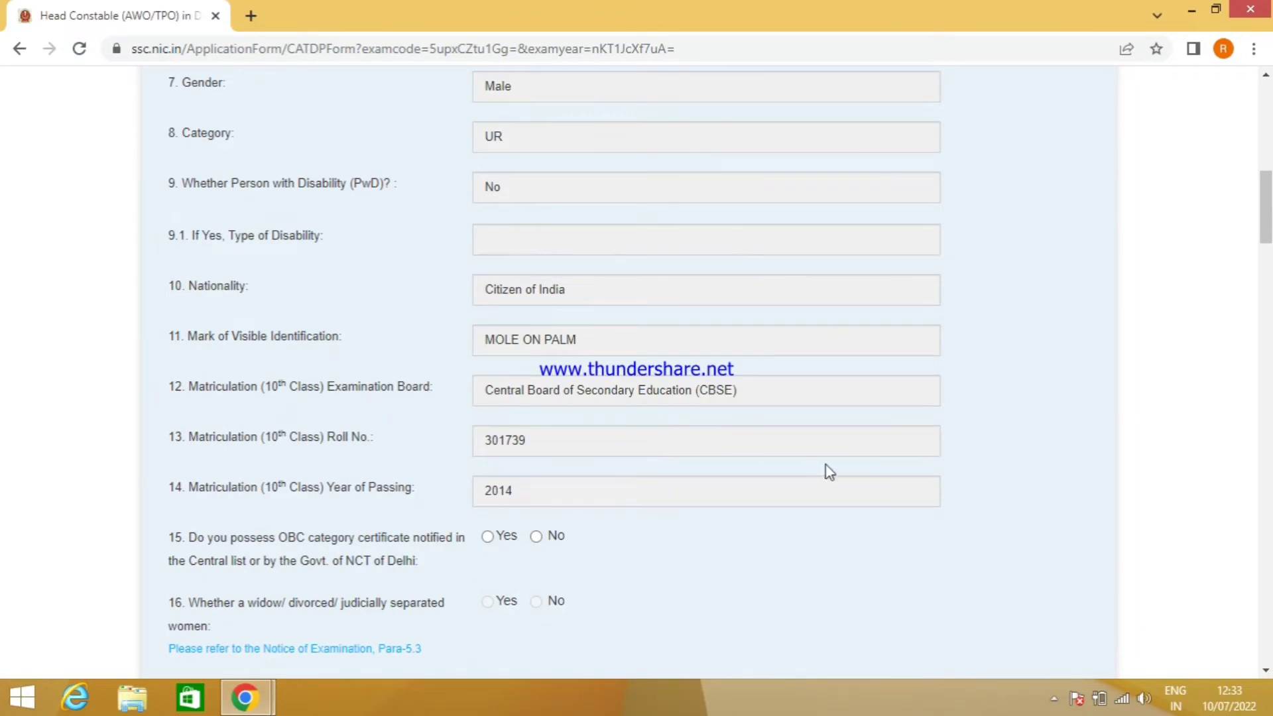
pyautogui.scroll(-1, 829, 472)
pyautogui.scroll(11, 828, 472)
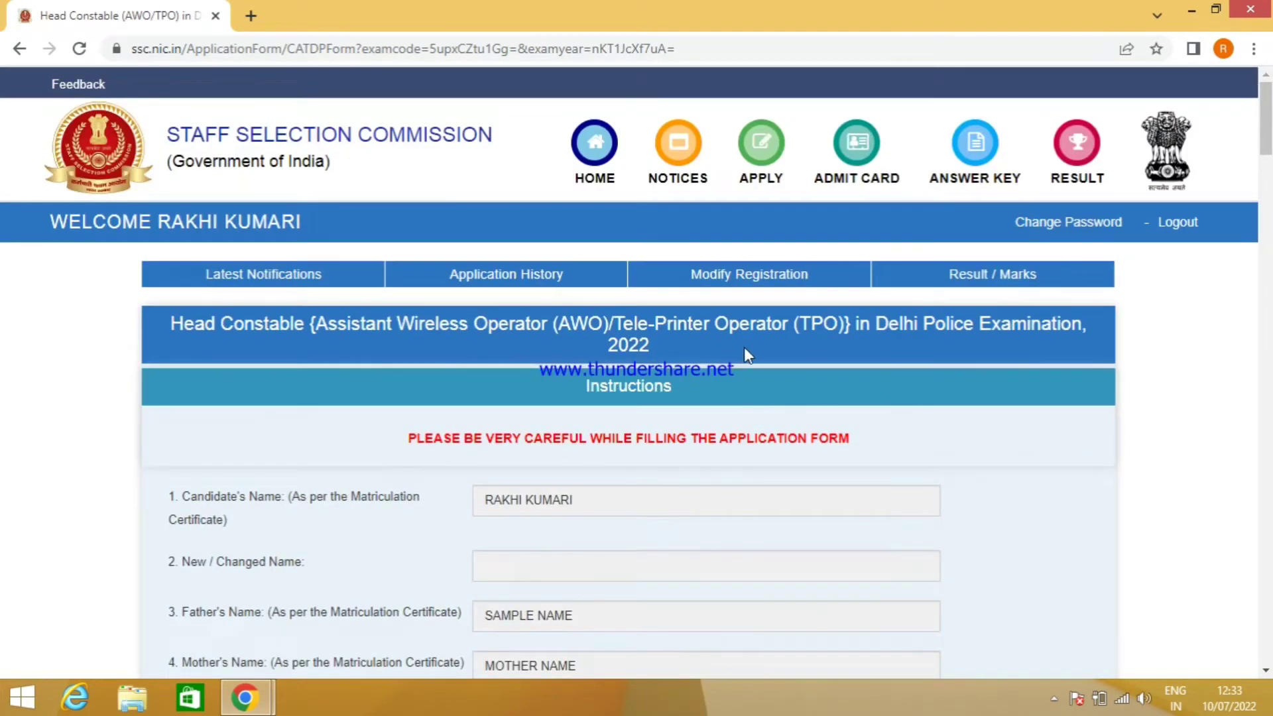
pyautogui.click(757, 281)
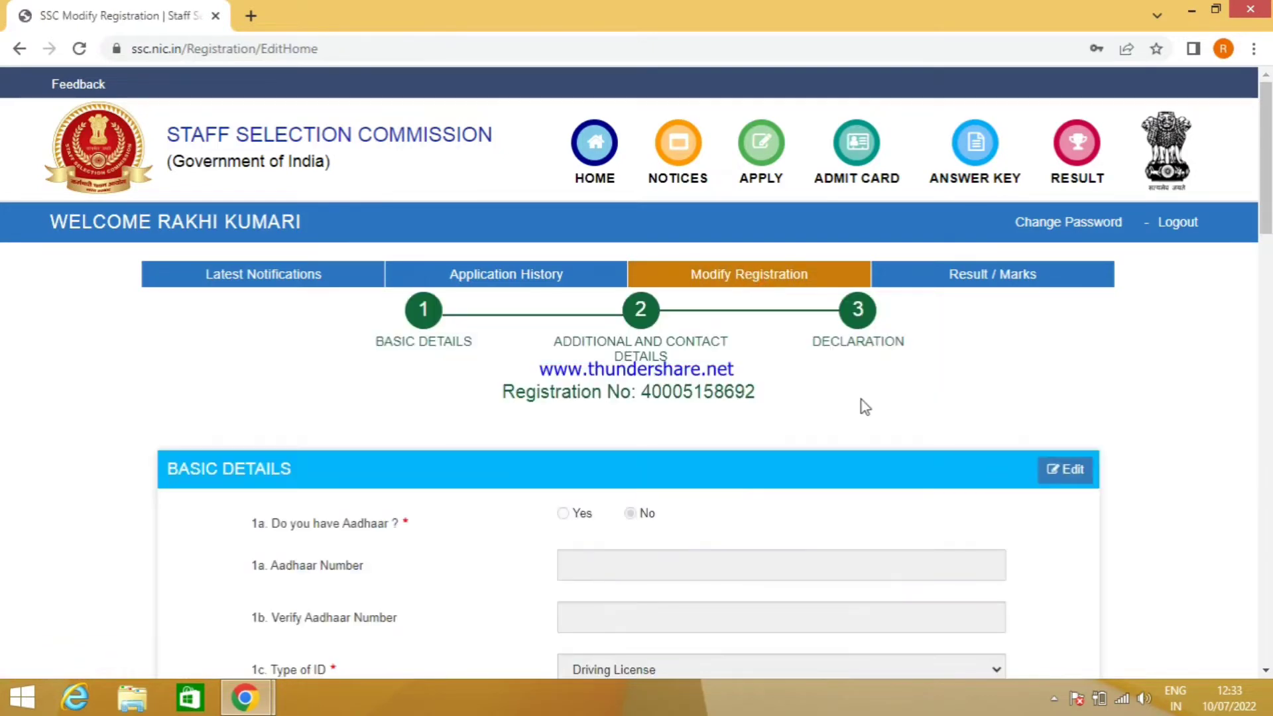
pyautogui.scroll(-3, 862, 403)
pyautogui.scroll(3, 741, 252)
pyautogui.scroll(-5, 729, 312)
pyautogui.scroll(-20, 539, 440)
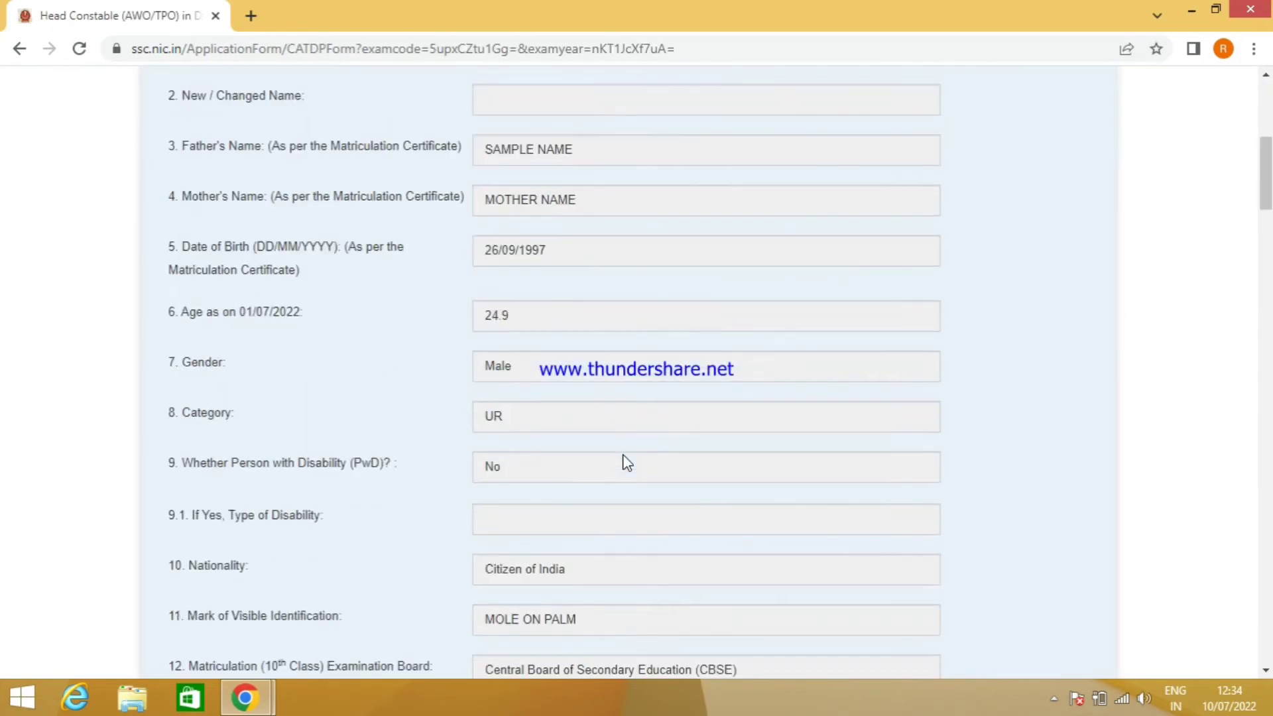
pyautogui.scroll(-7, 626, 462)
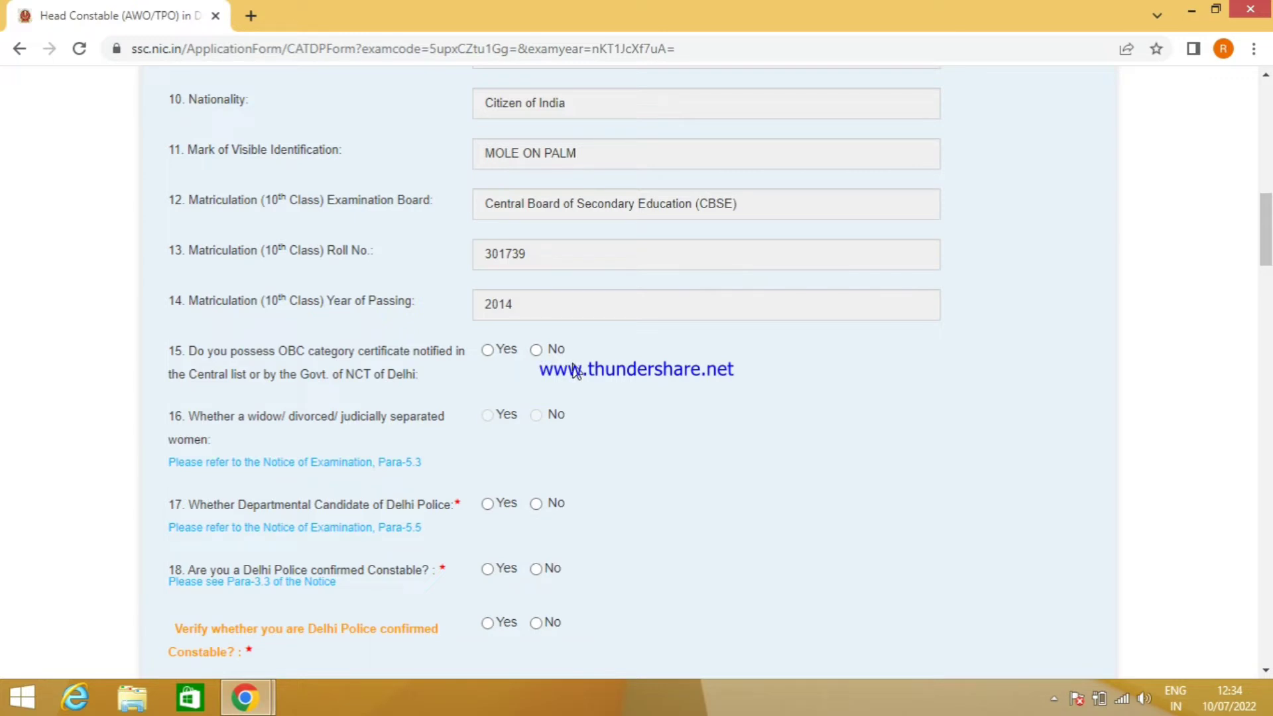
# - Answer No to the OBC certificate and departmental candidate questions
pyautogui.click(535, 350)
pyautogui.scroll(-1, 320, 329)
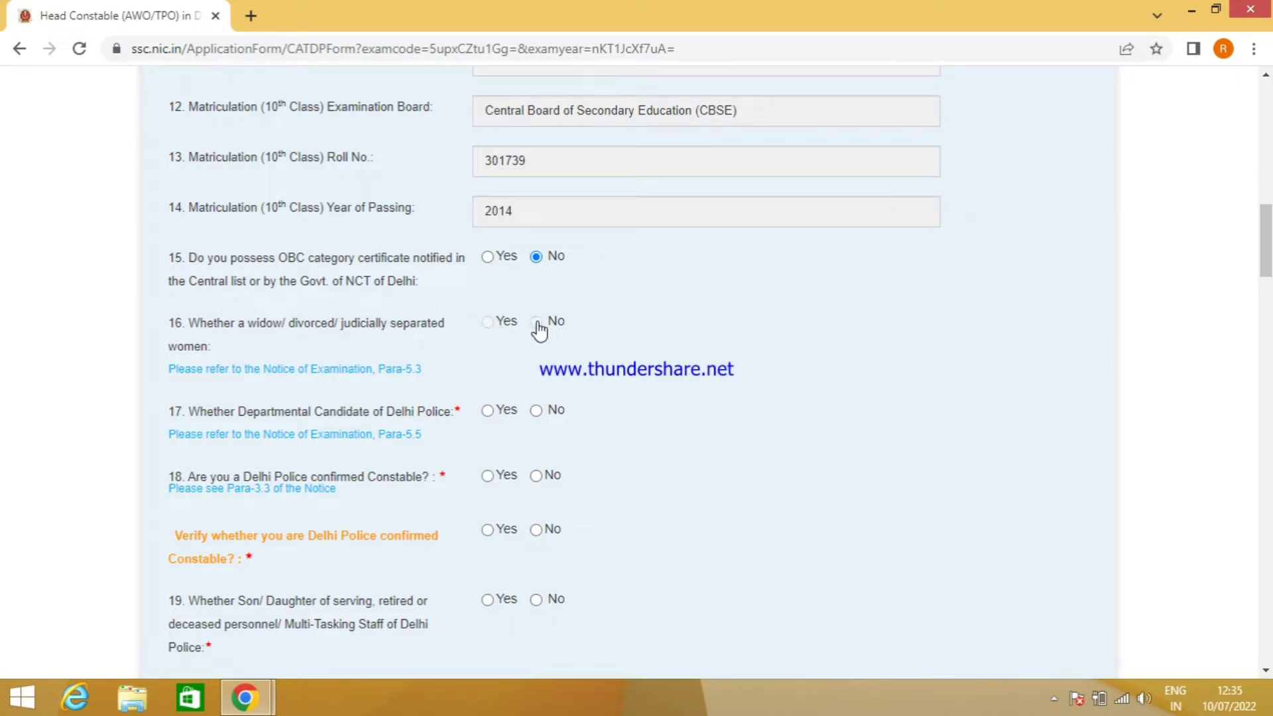
pyautogui.scroll(-1, 564, 340)
pyautogui.scroll(-3, 637, 355)
pyautogui.scroll(2, 653, 358)
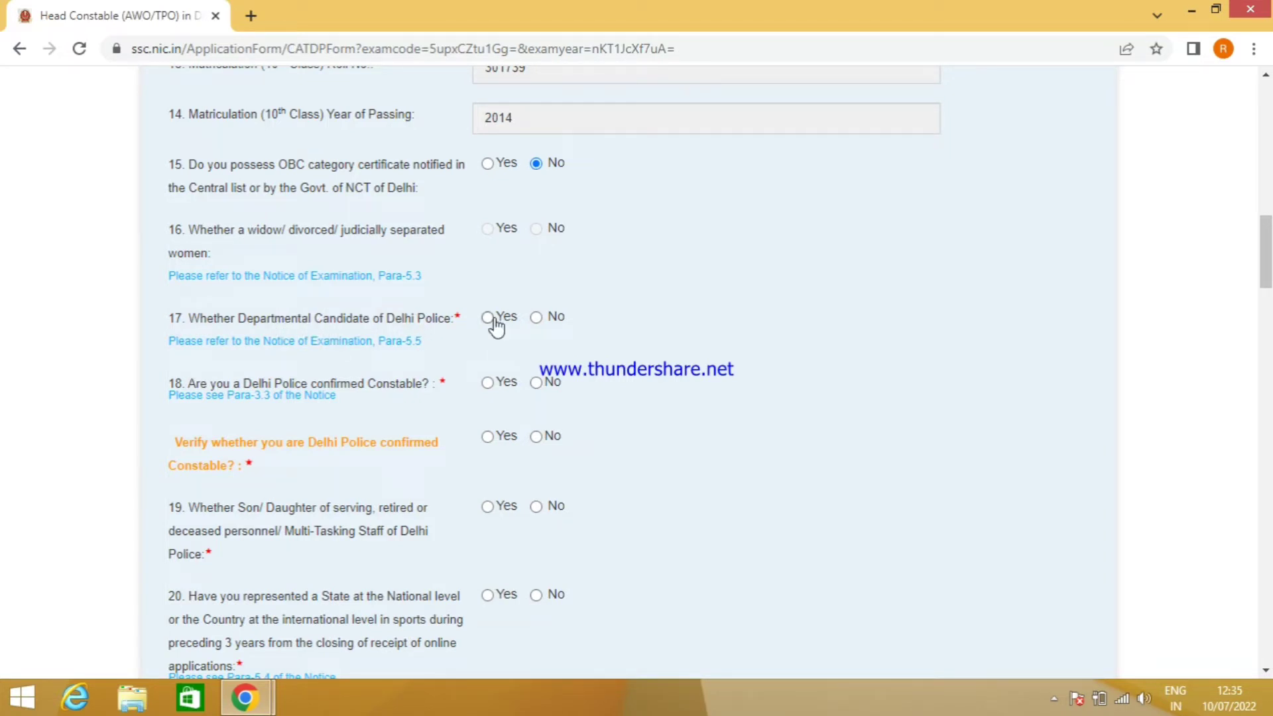
pyautogui.click(537, 317)
pyautogui.scroll(-2, 311, 405)
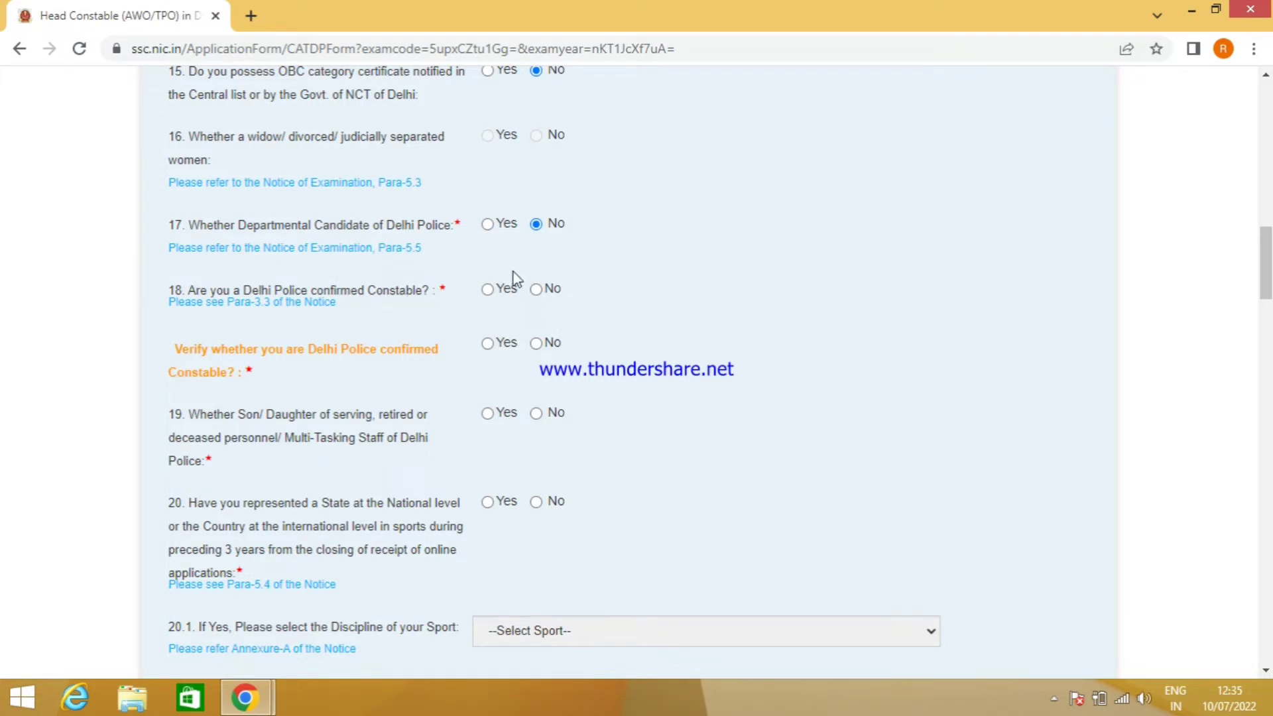
# - Answer No to confirmed constable, its verification, Delhi Police ward and sports representation questions
pyautogui.click(535, 290)
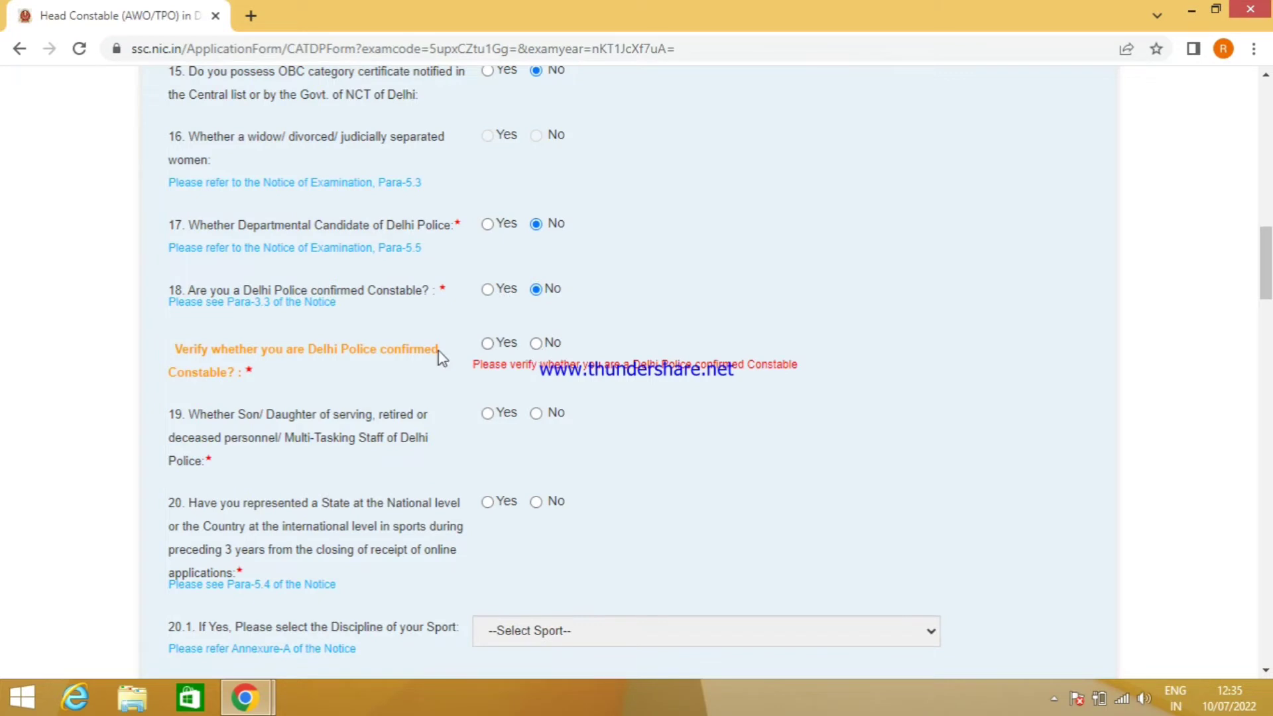
pyautogui.scroll(-1, 415, 347)
pyautogui.click(536, 250)
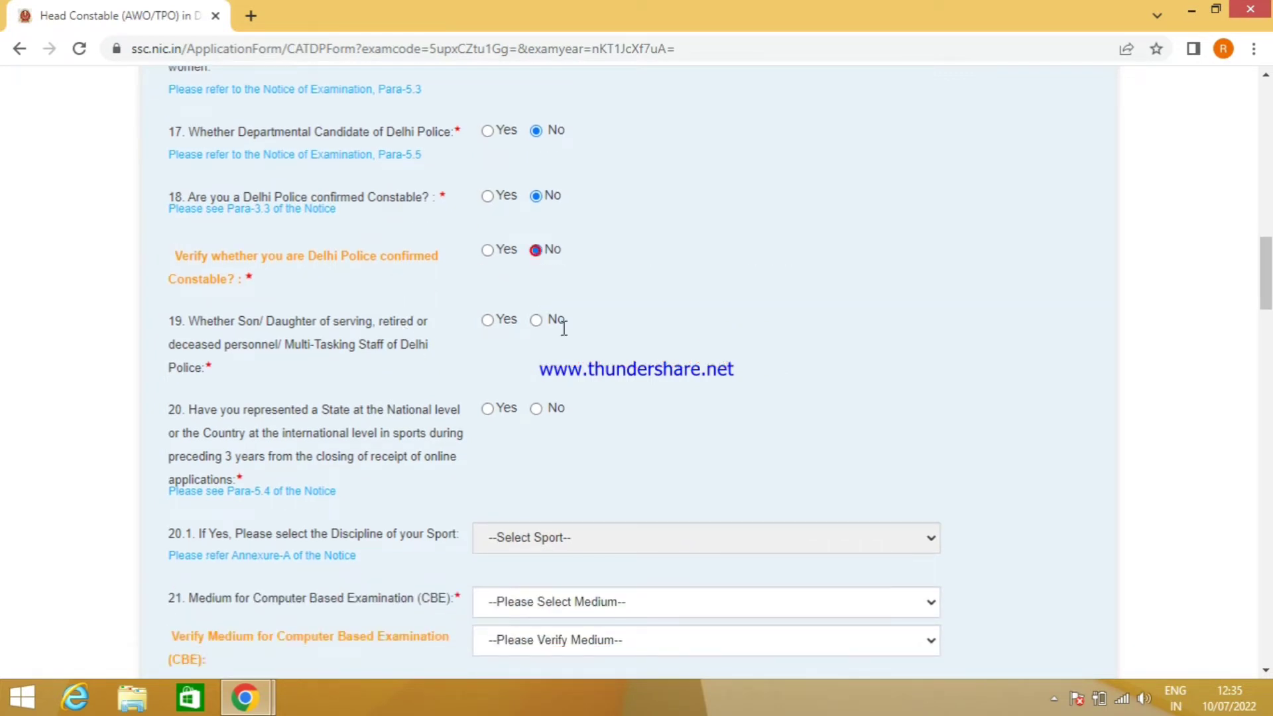
pyautogui.scroll(-1, 563, 332)
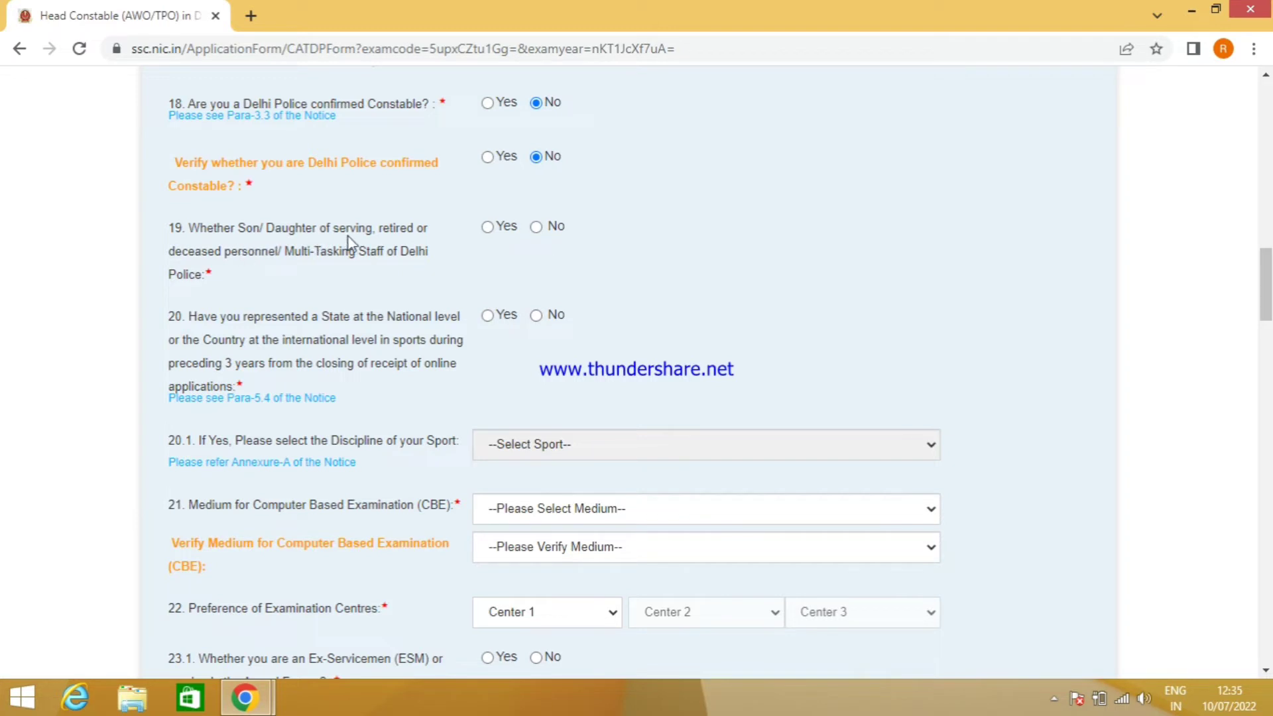
pyautogui.click(538, 227)
pyautogui.scroll(-1, 544, 285)
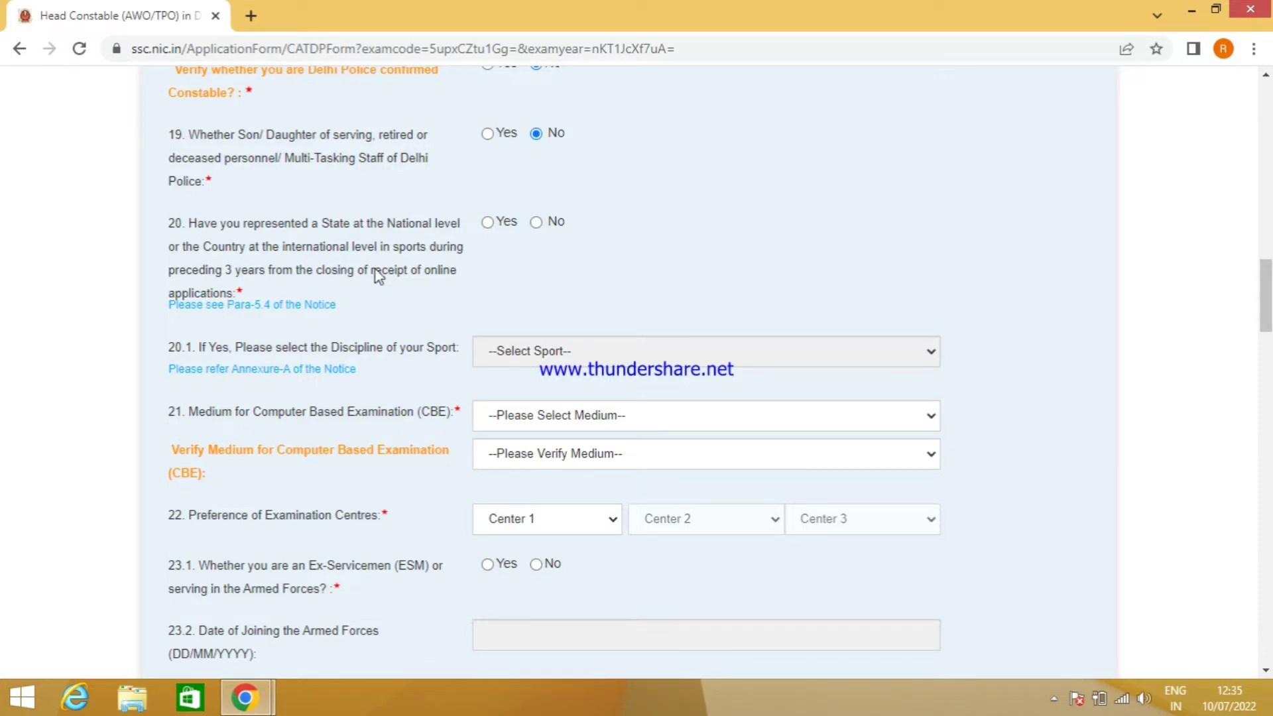
pyautogui.click(536, 223)
pyautogui.scroll(-2, 571, 285)
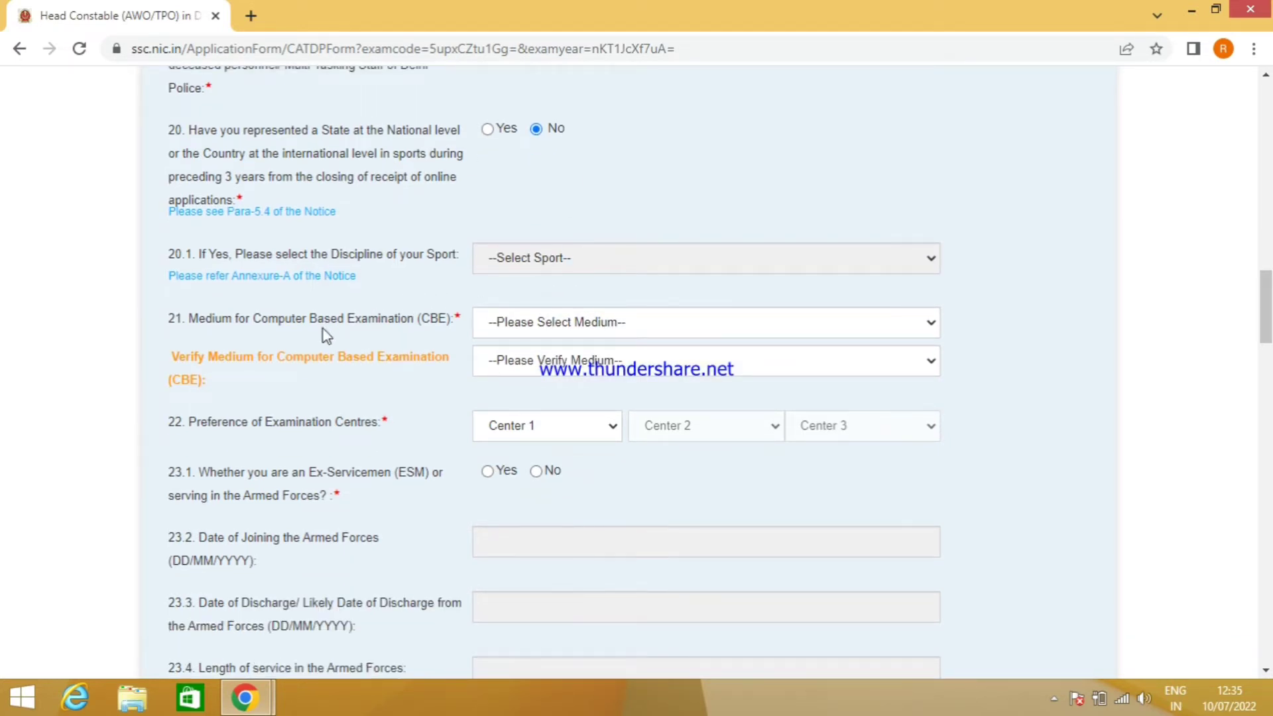
# - Set the CBE exam medium to English and verify it as English
pyautogui.click(581, 329)
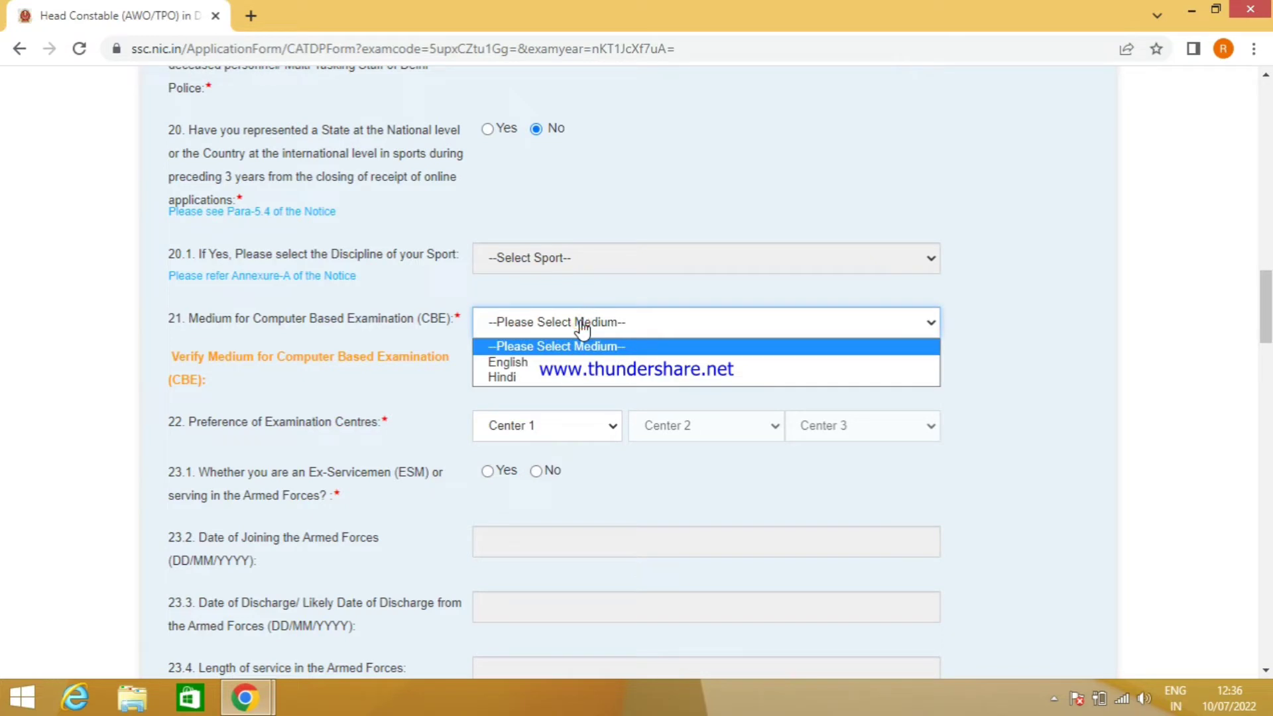
pyautogui.click(570, 366)
pyautogui.scroll(-2, 596, 325)
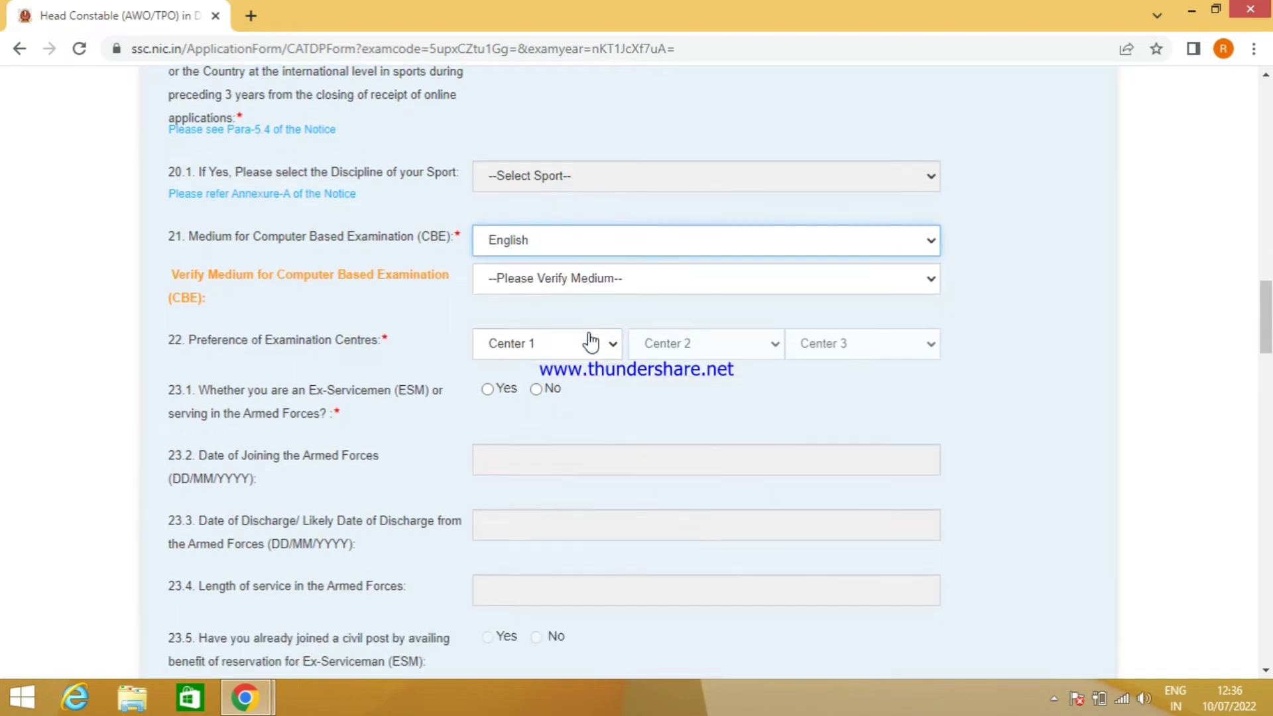
pyautogui.click(543, 268)
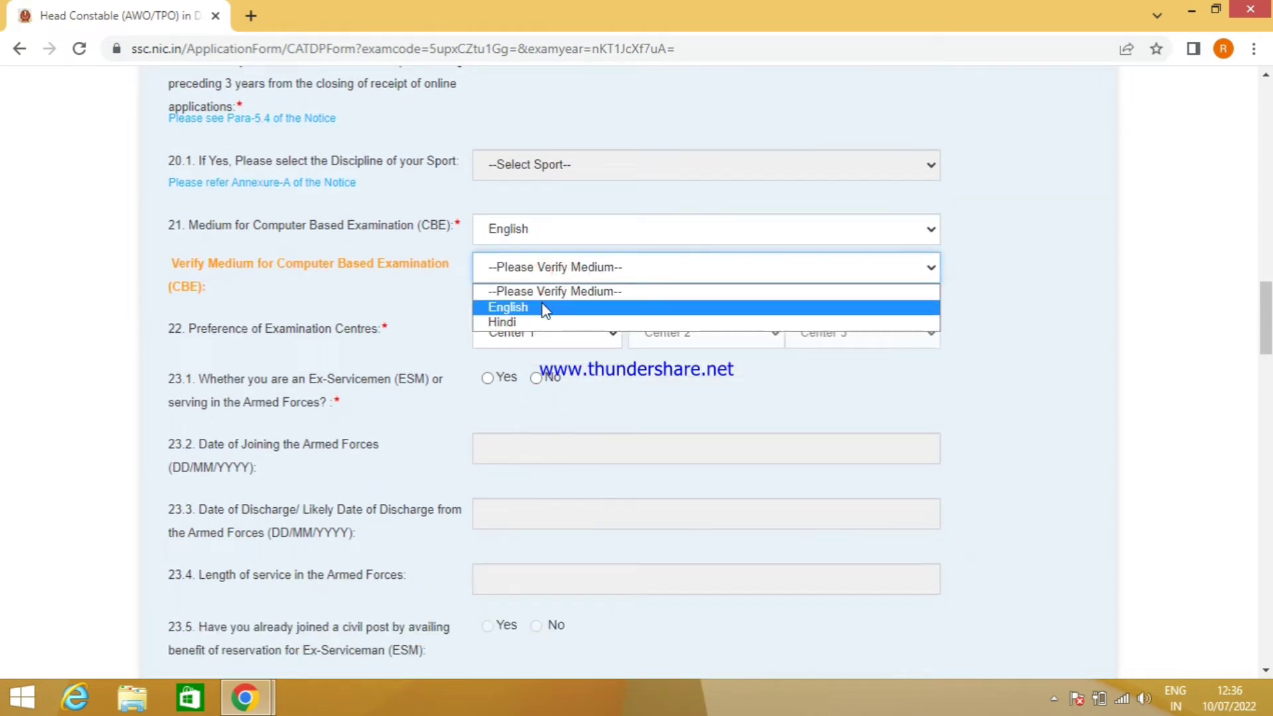
pyautogui.click(545, 307)
# - Choose CR-Patna(3206), CR-Gorakhpur(3007) and CR-Kanpur(3009) as exam centres 1, 2 and 3
pyautogui.click(536, 338)
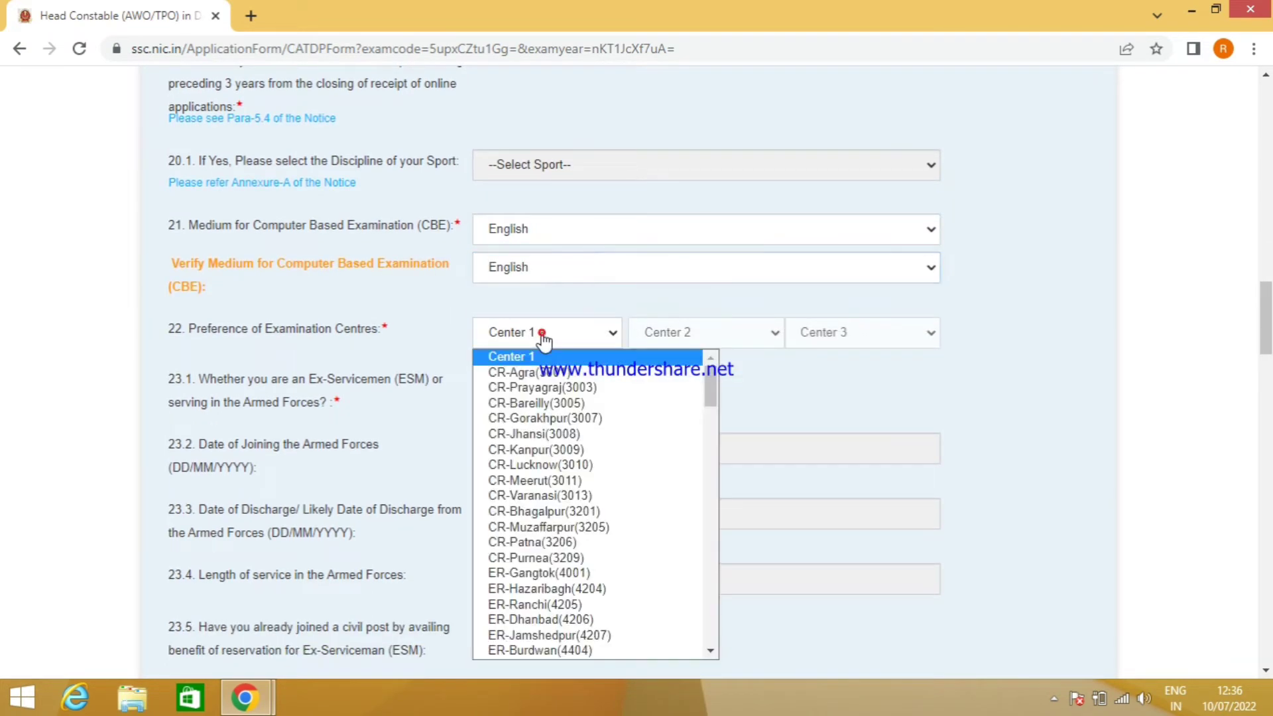
pyautogui.scroll(-3, 562, 476)
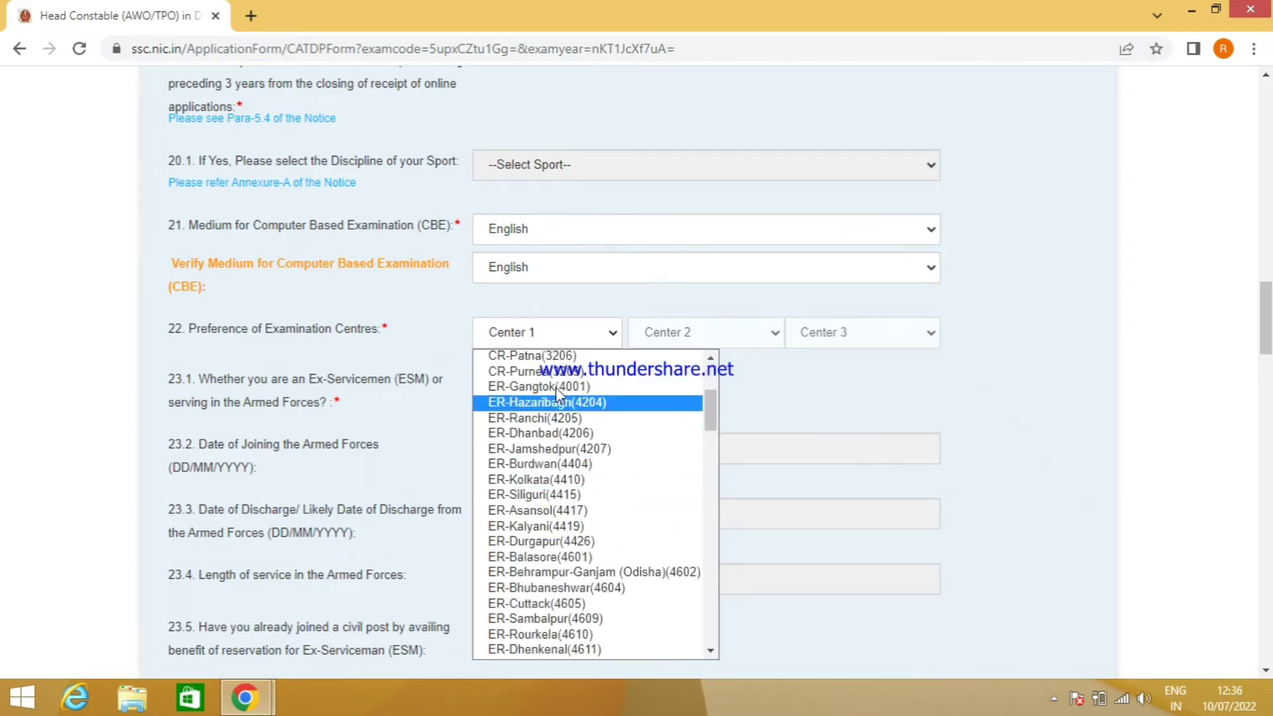
pyautogui.click(540, 356)
pyautogui.click(680, 343)
pyautogui.click(693, 415)
pyautogui.click(861, 332)
pyautogui.click(828, 455)
pyautogui.scroll(-1, 306, 386)
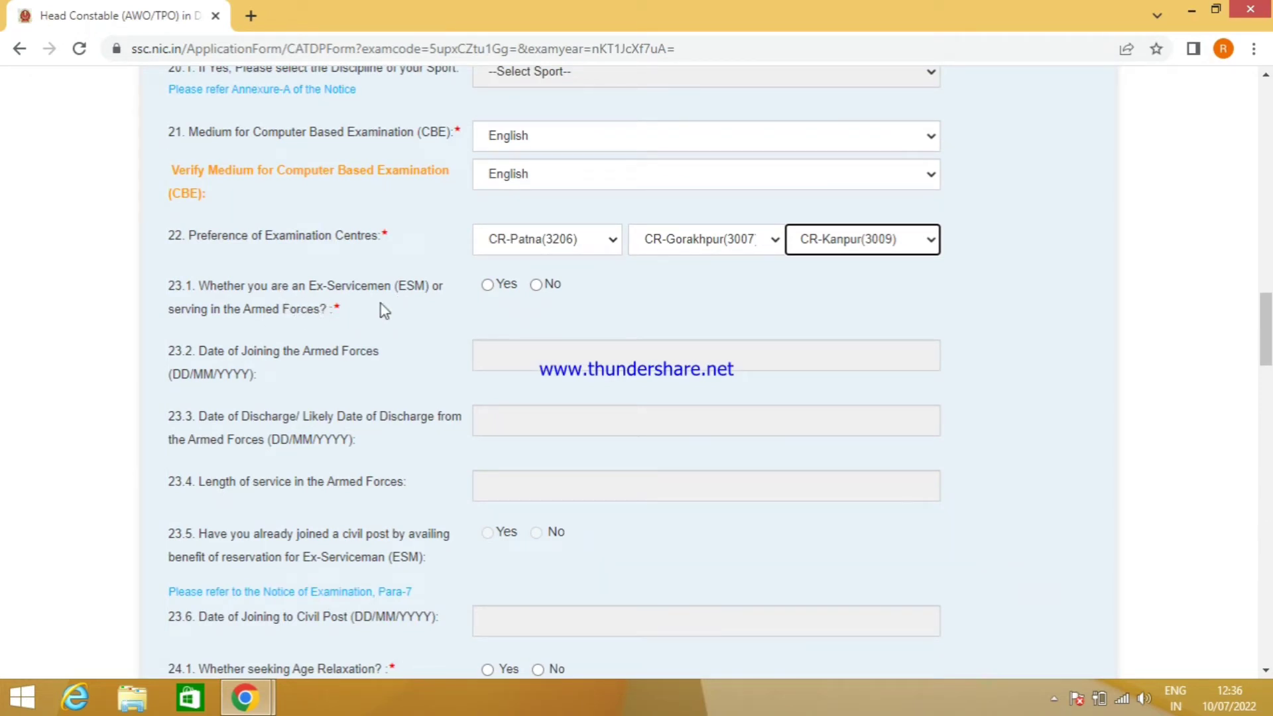
# - Set question 23.1 Ex-Servicemen/Armed Forces to No, leaving joining and discharge dates empty
pyautogui.click(487, 287)
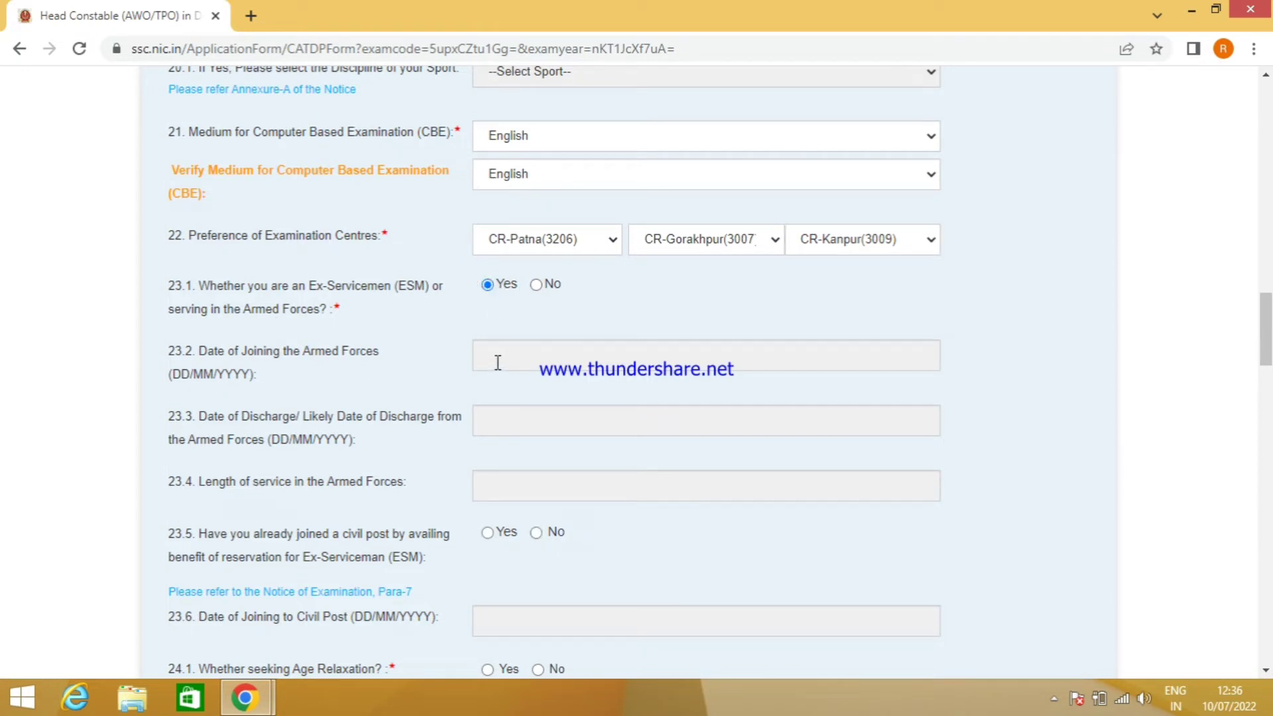
pyautogui.scroll(-1, 525, 350)
pyautogui.click(566, 257)
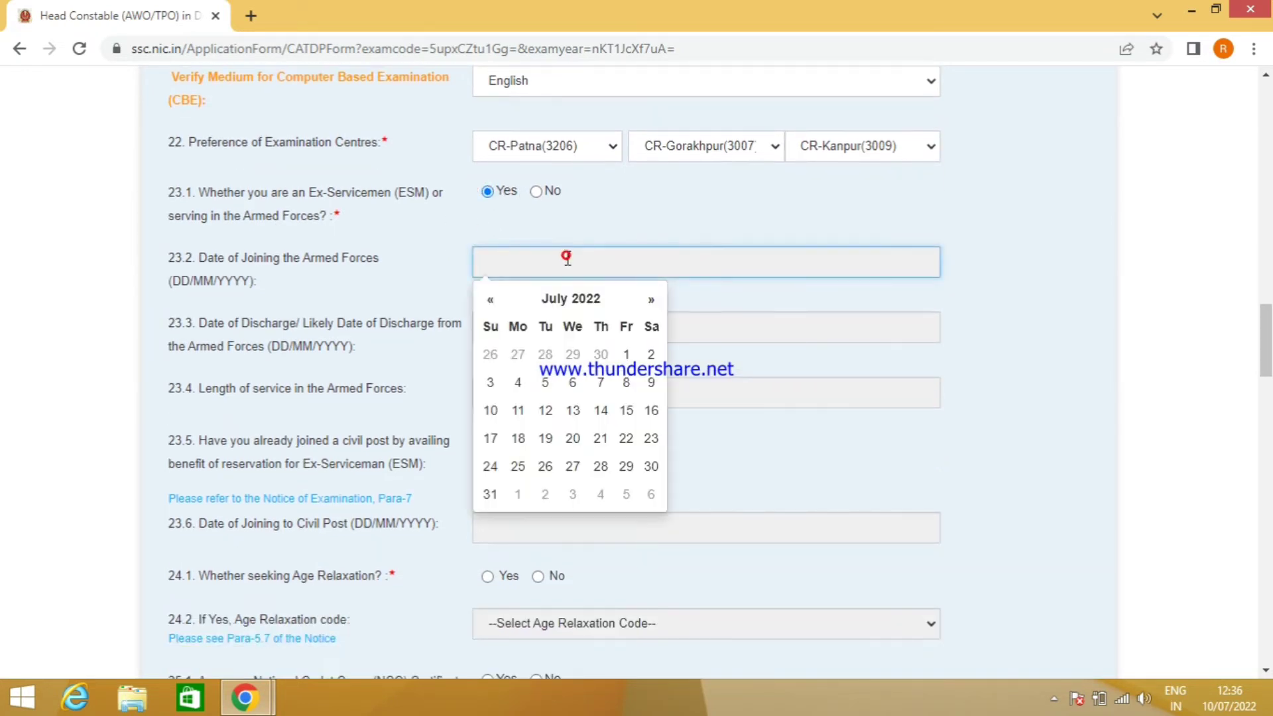
pyautogui.click(741, 324)
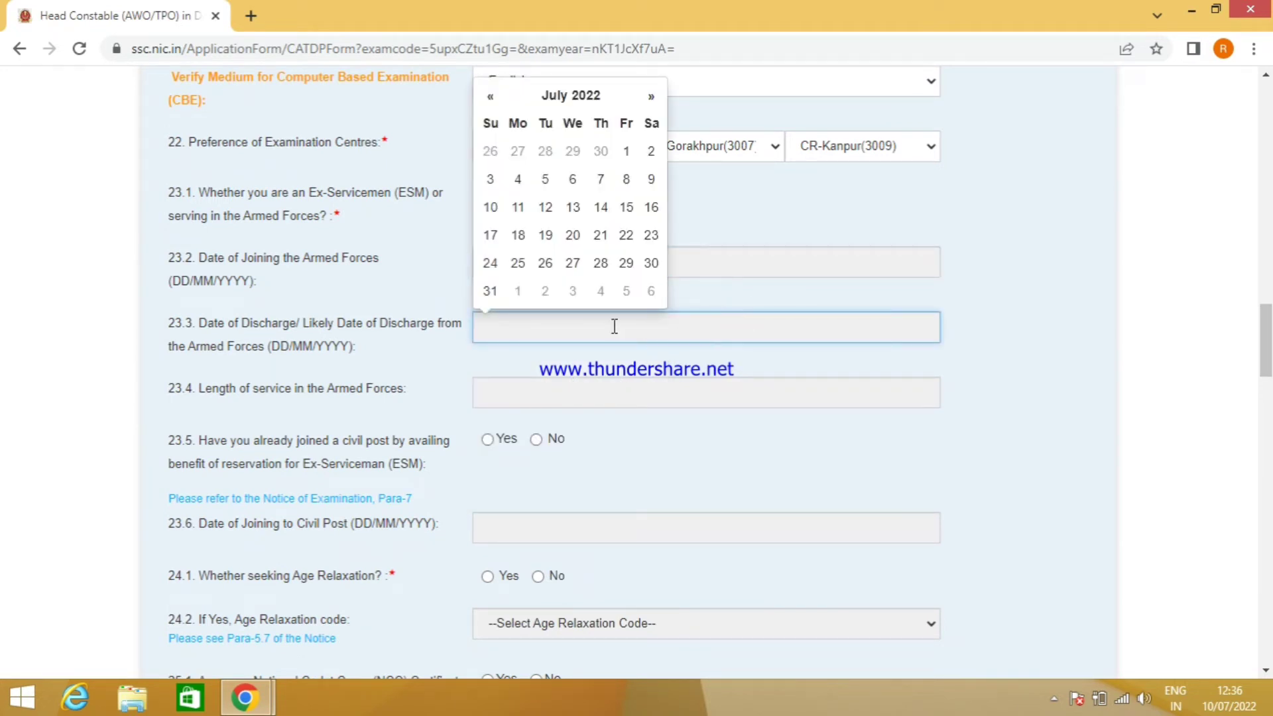
pyautogui.click(557, 385)
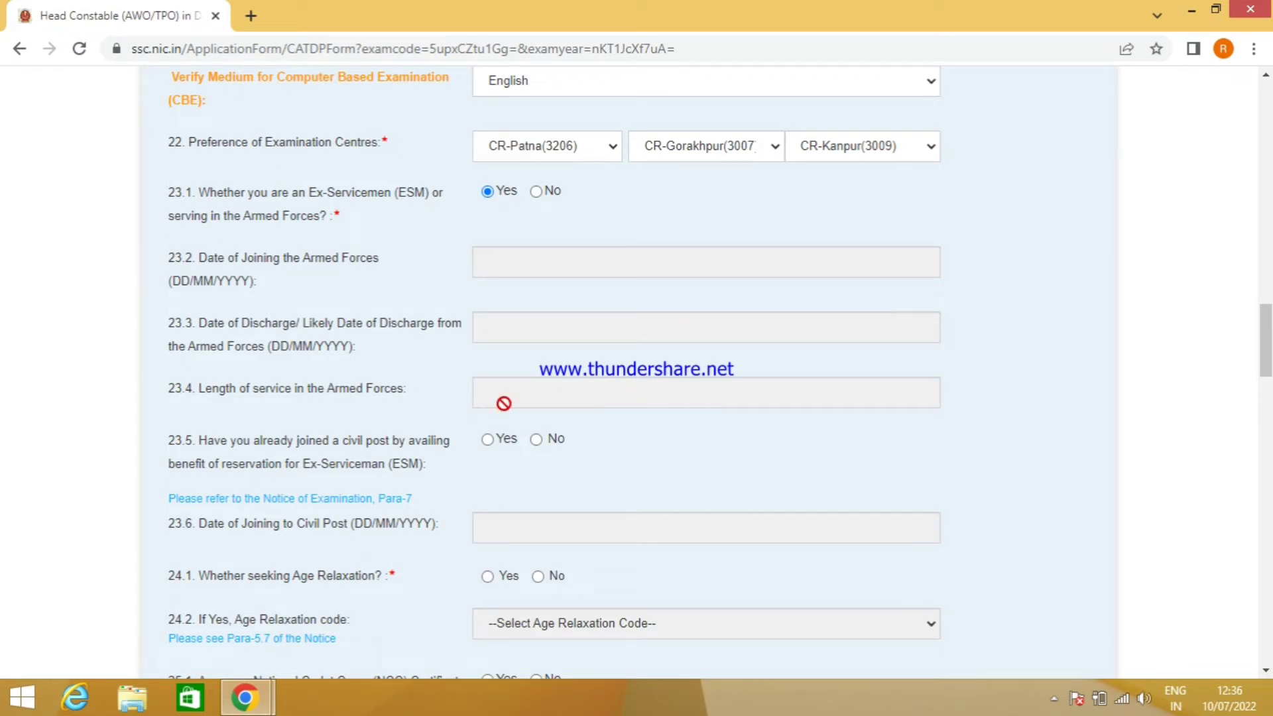
pyautogui.click(536, 192)
pyautogui.scroll(-1, 560, 263)
pyautogui.scroll(-1, 505, 417)
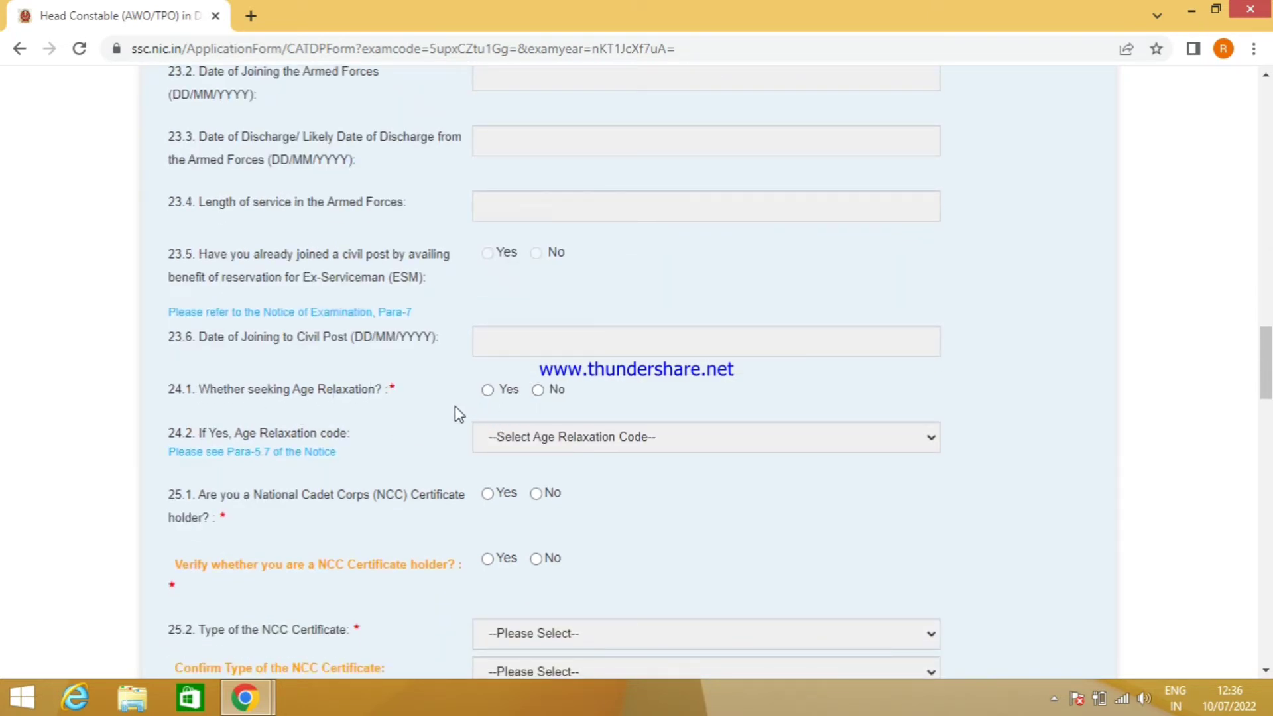
# - Answer No to 24.1 age relaxation, 25.1 NCC certificate holder, and the NCC verification
pyautogui.click(487, 390)
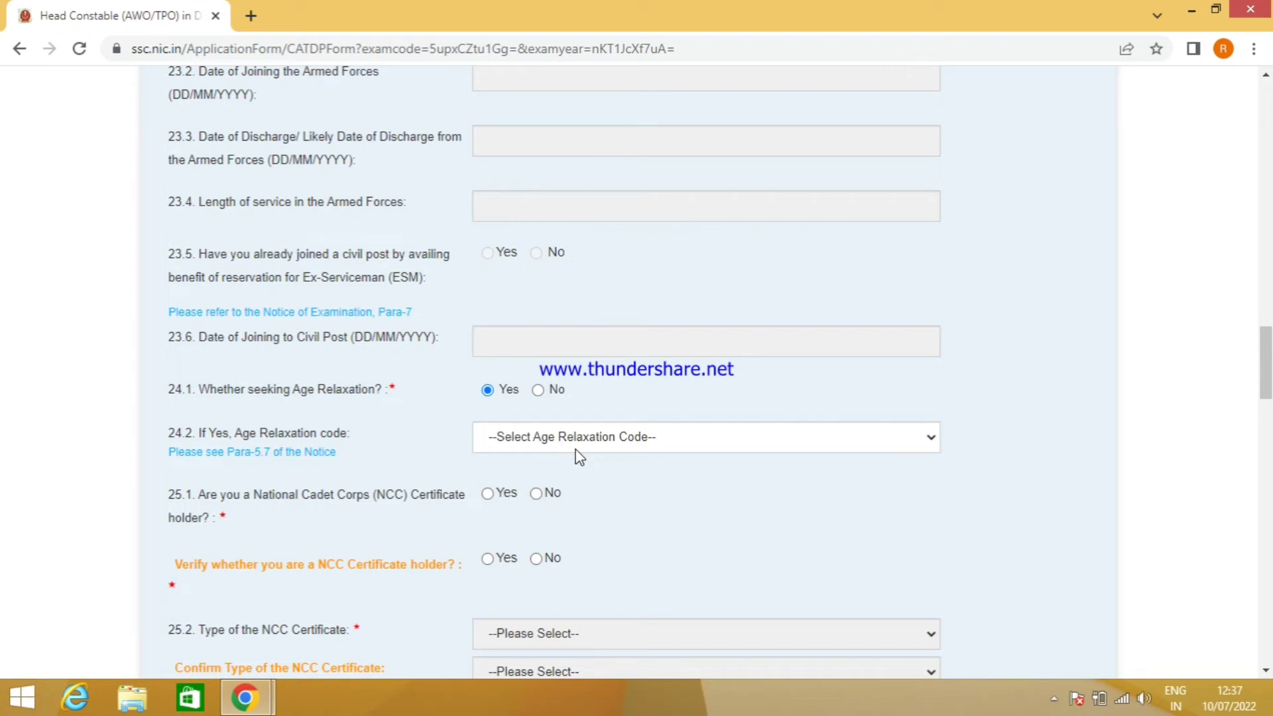
pyautogui.click(538, 390)
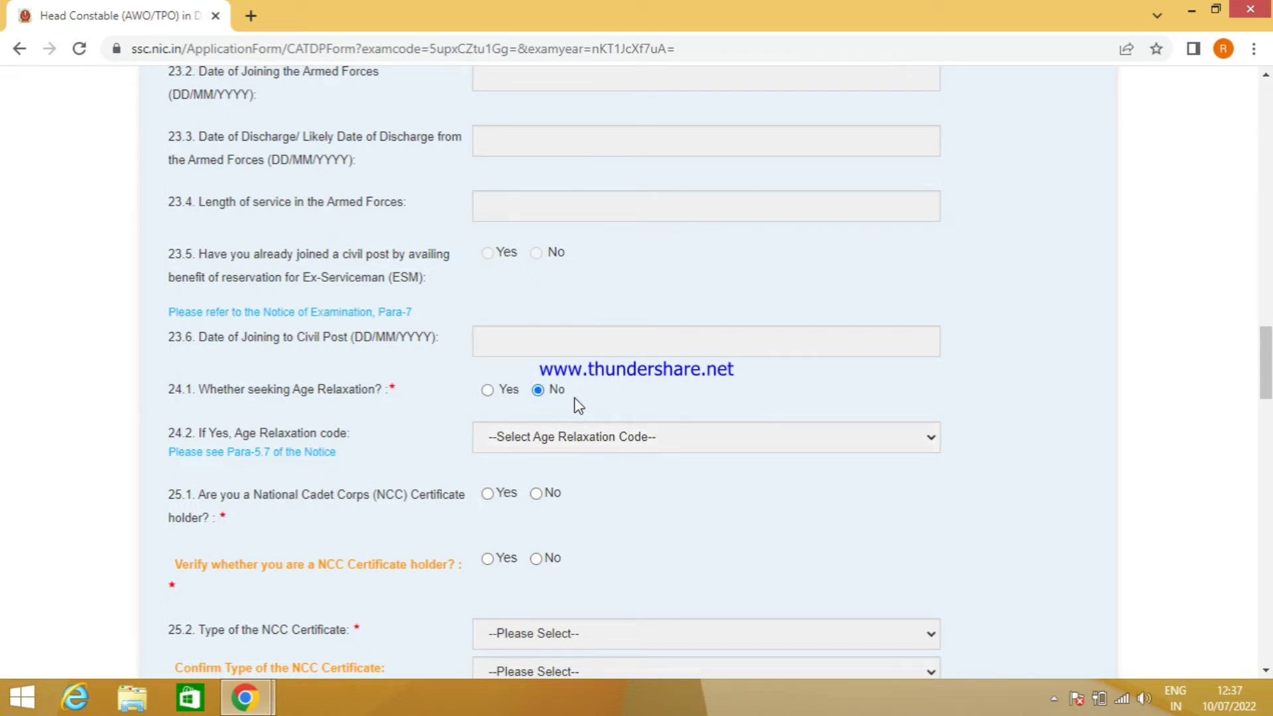
pyautogui.scroll(-1, 554, 398)
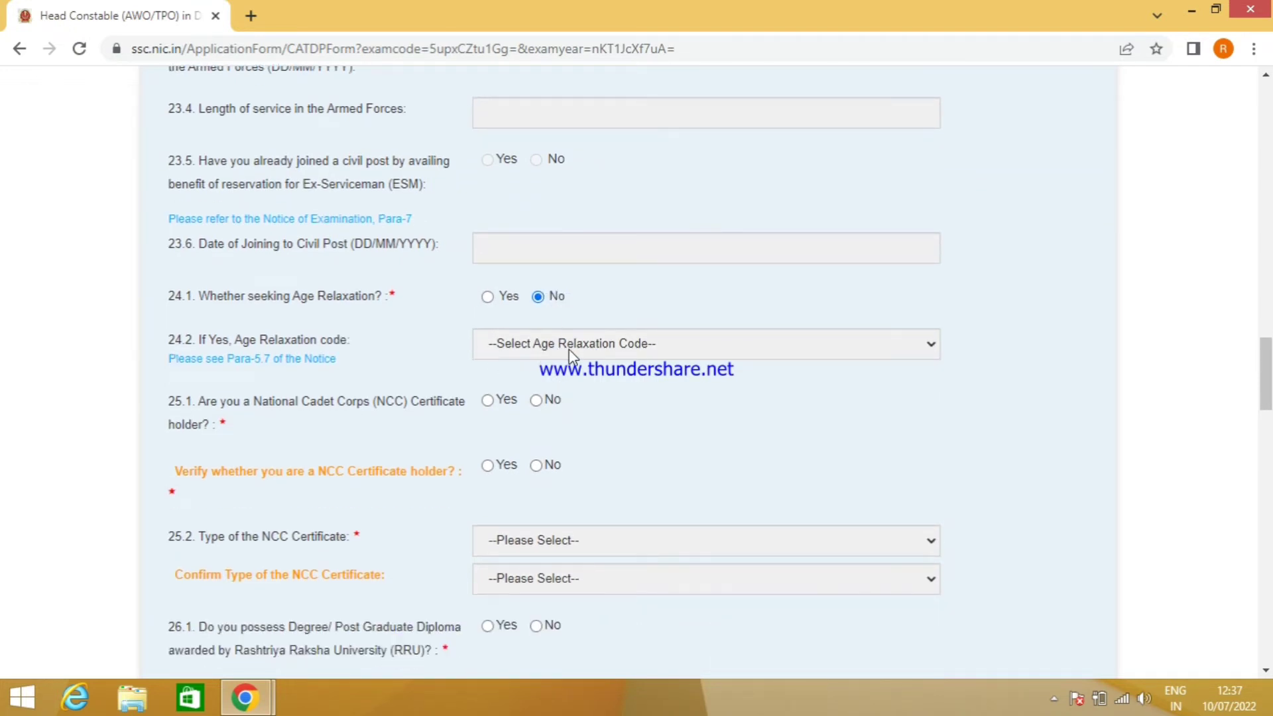
pyautogui.scroll(-1, 543, 397)
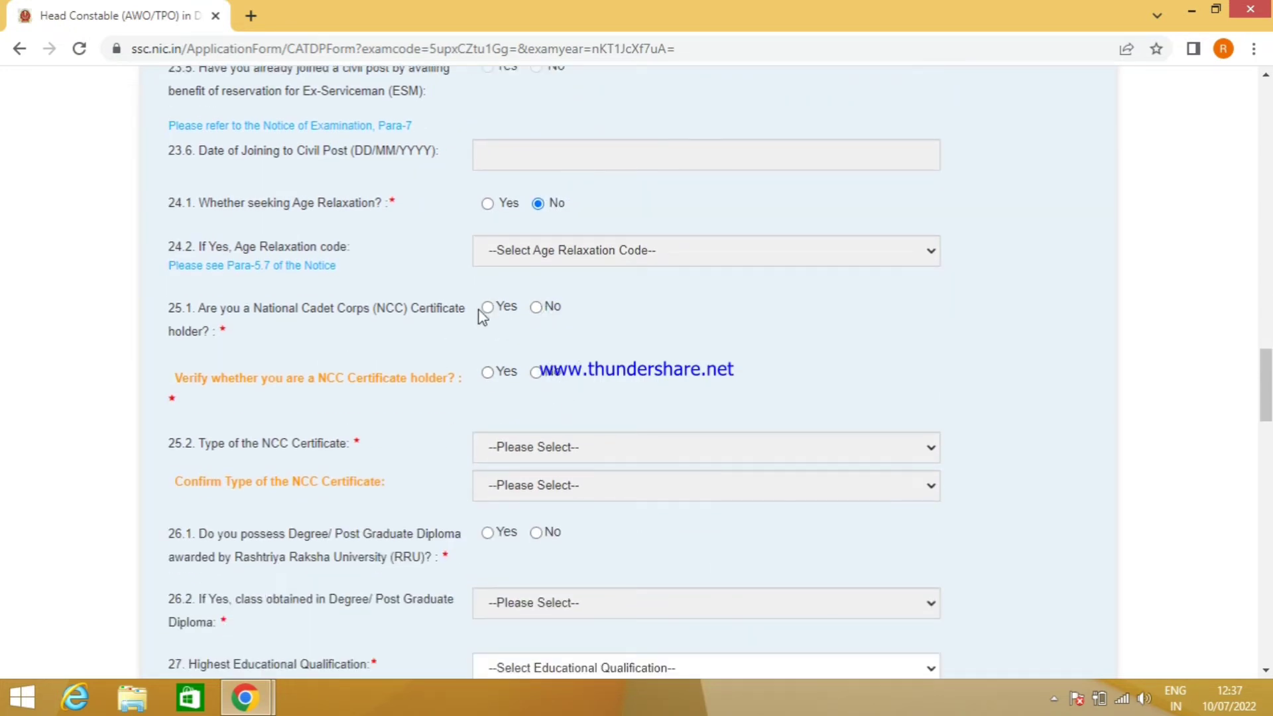
pyautogui.click(535, 307)
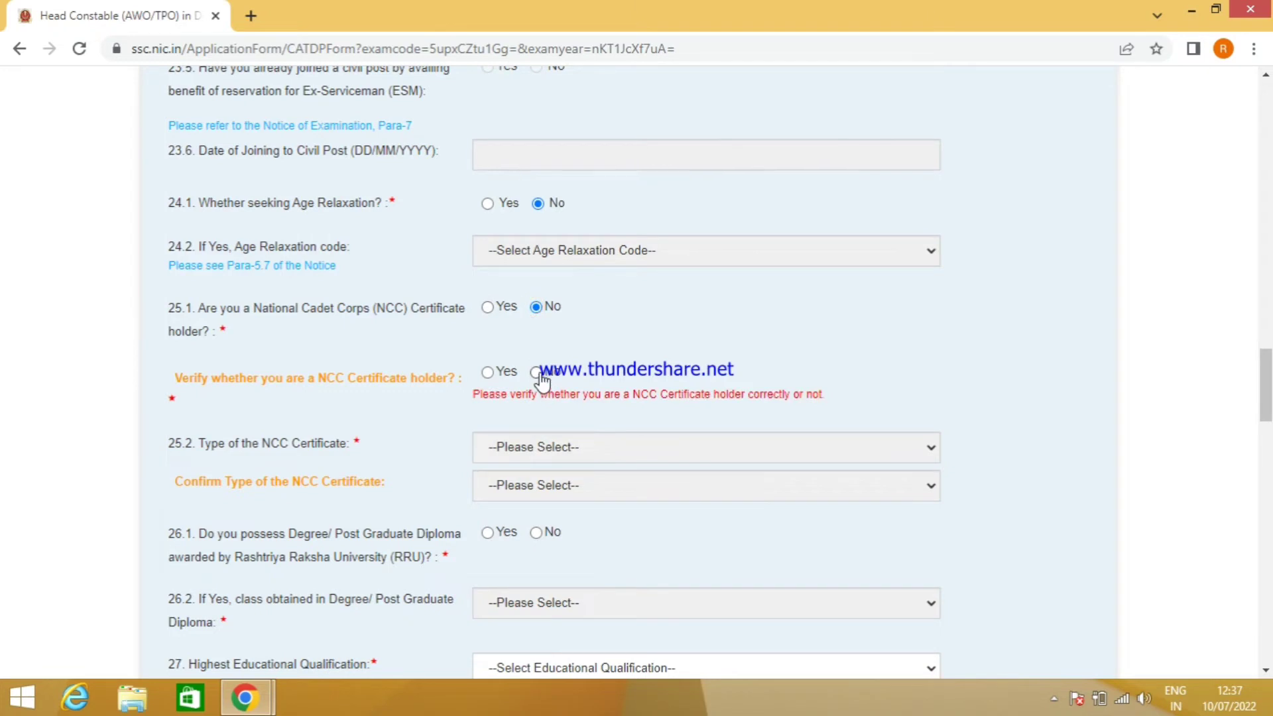
pyautogui.click(537, 373)
pyautogui.scroll(-3, 543, 381)
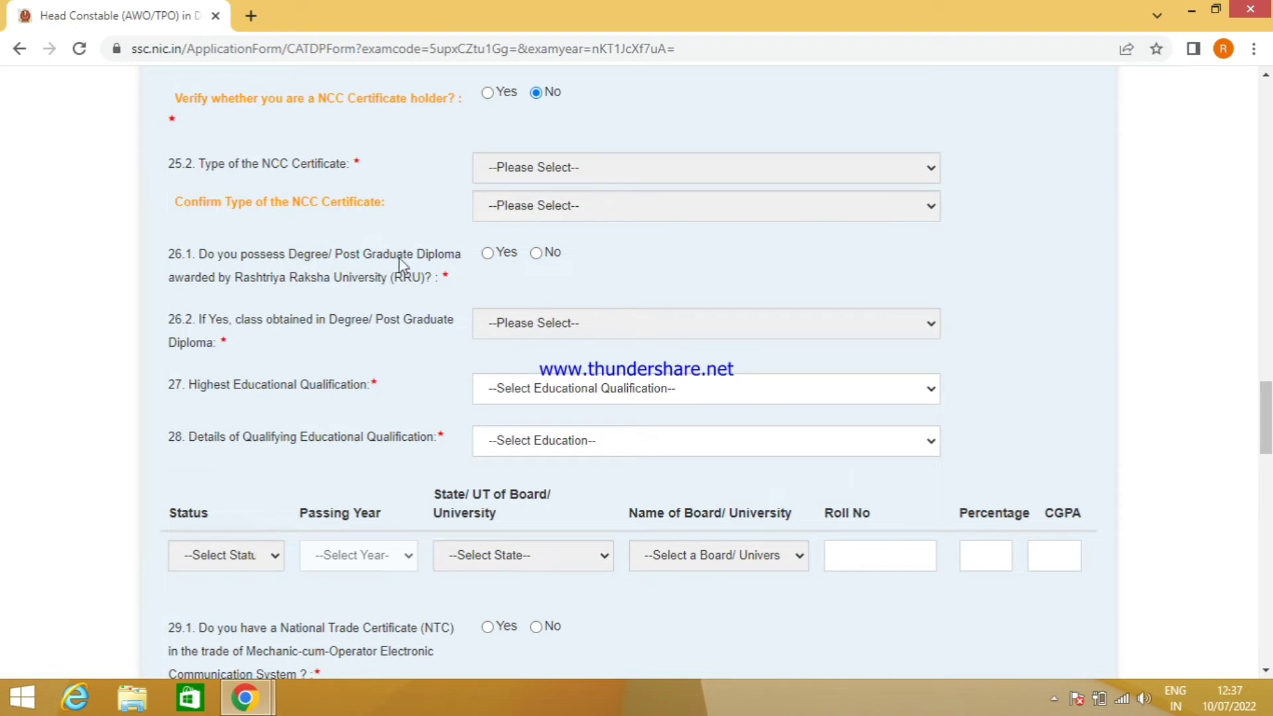
# - Answer No for 26.1 RRU degree, choose B. Tech (14) as highest qualification, and 12th Science & Mathematics as qualifying
pyautogui.click(537, 253)
pyautogui.scroll(-1, 610, 278)
pyautogui.click(541, 293)
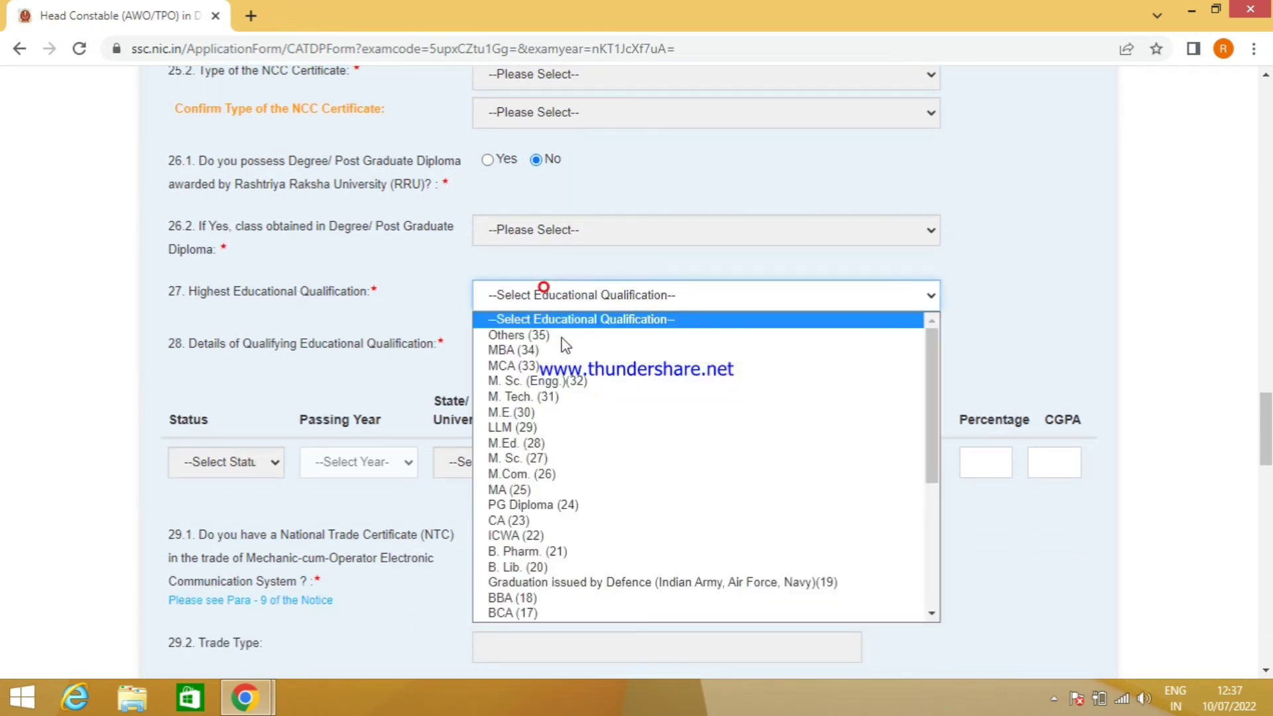
pyautogui.scroll(-3, 579, 482)
pyautogui.scroll(-2, 579, 482)
pyautogui.click(527, 414)
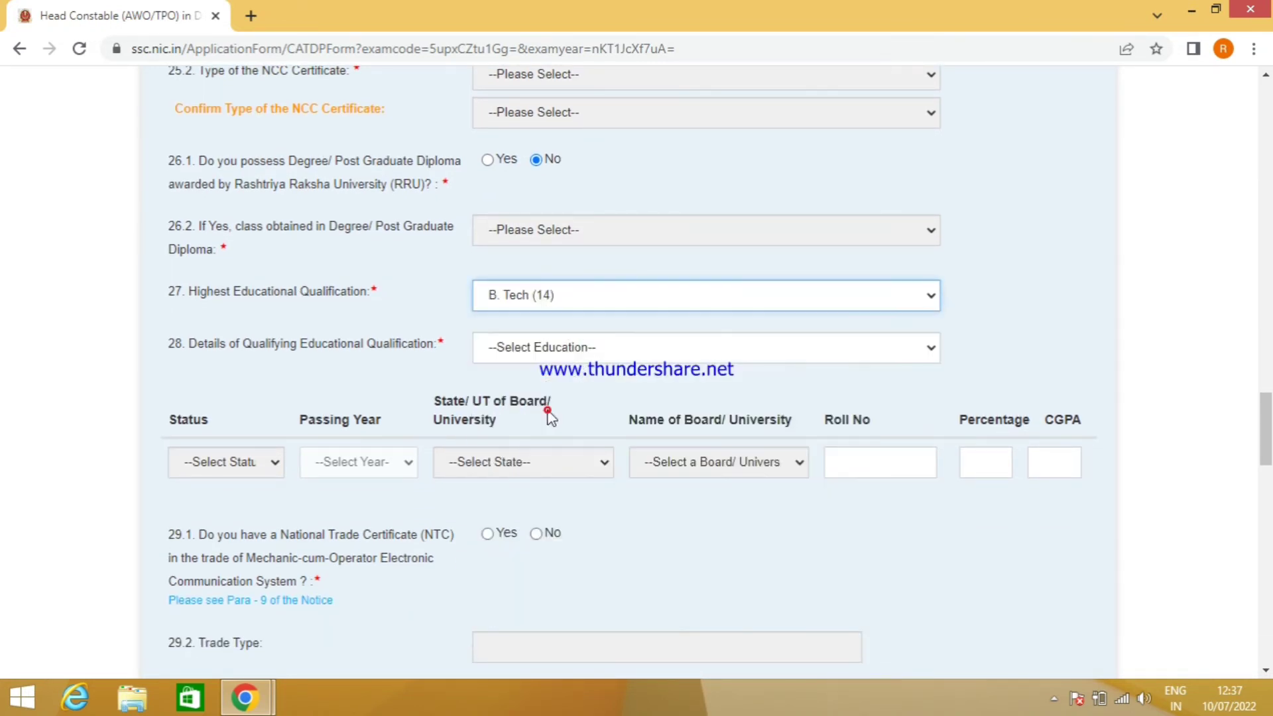
pyautogui.click(582, 356)
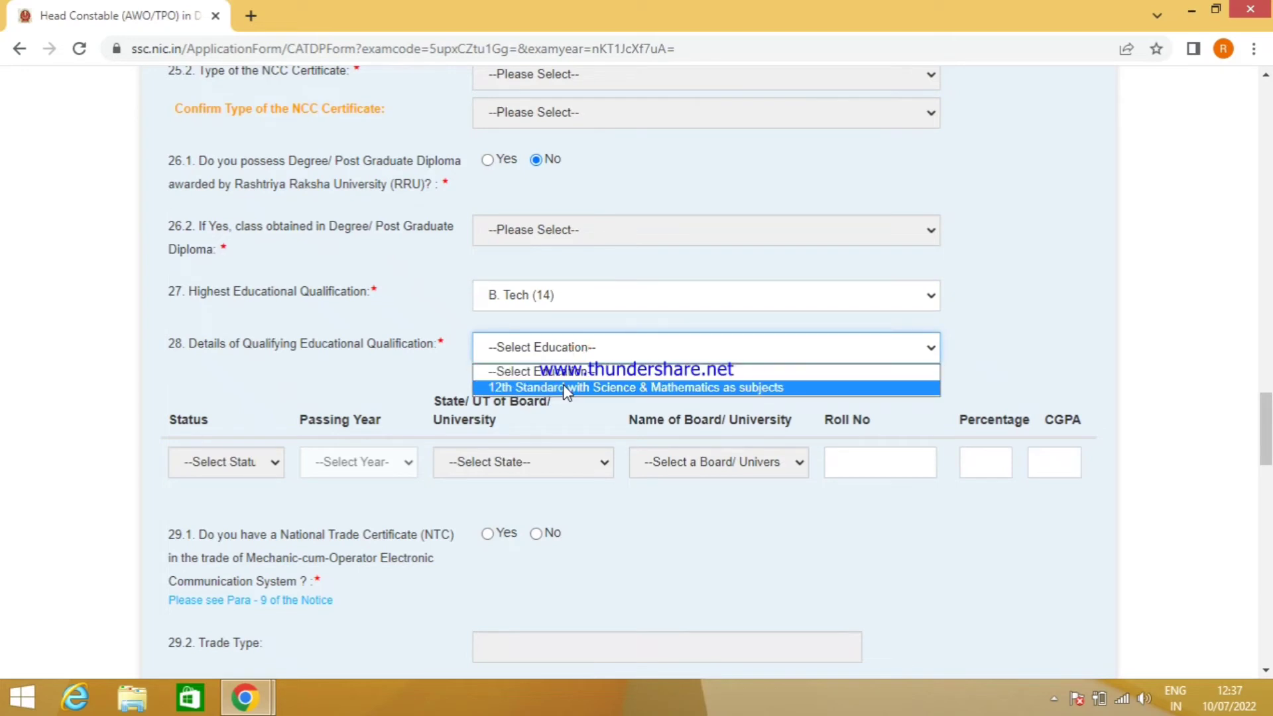
pyautogui.click(558, 388)
pyautogui.scroll(-1, 613, 378)
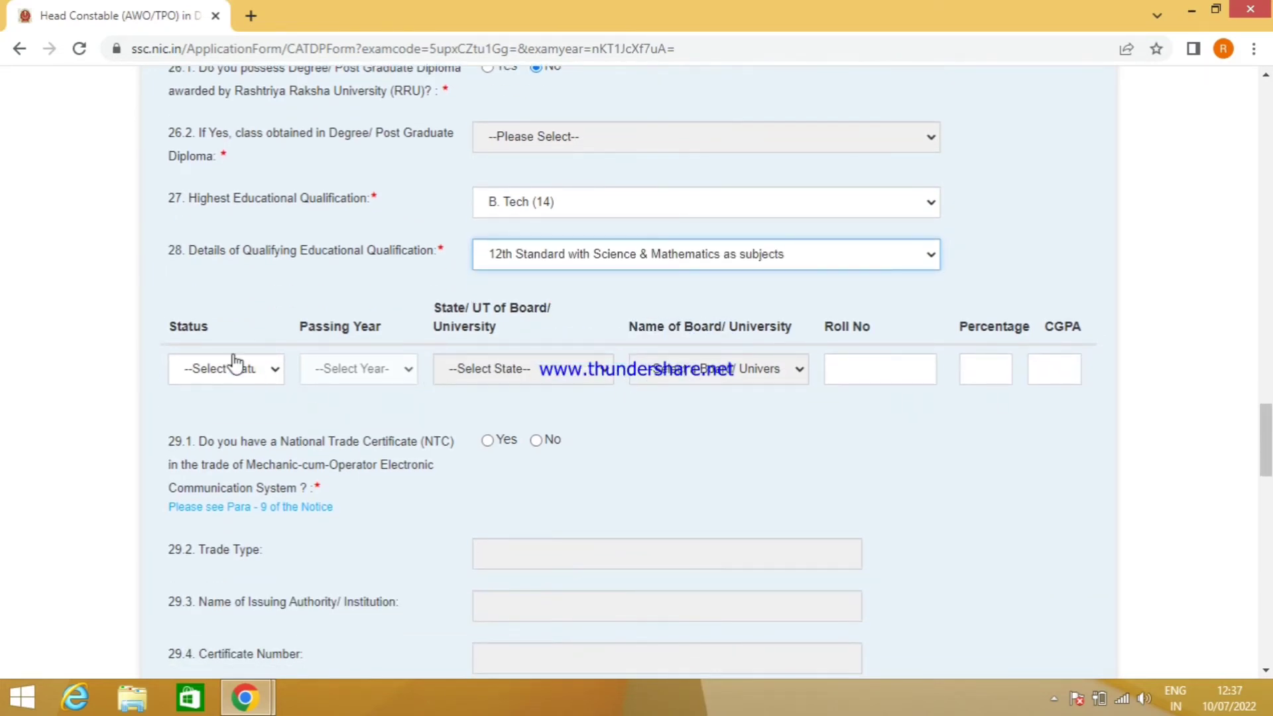
pyautogui.scroll(-1, 265, 351)
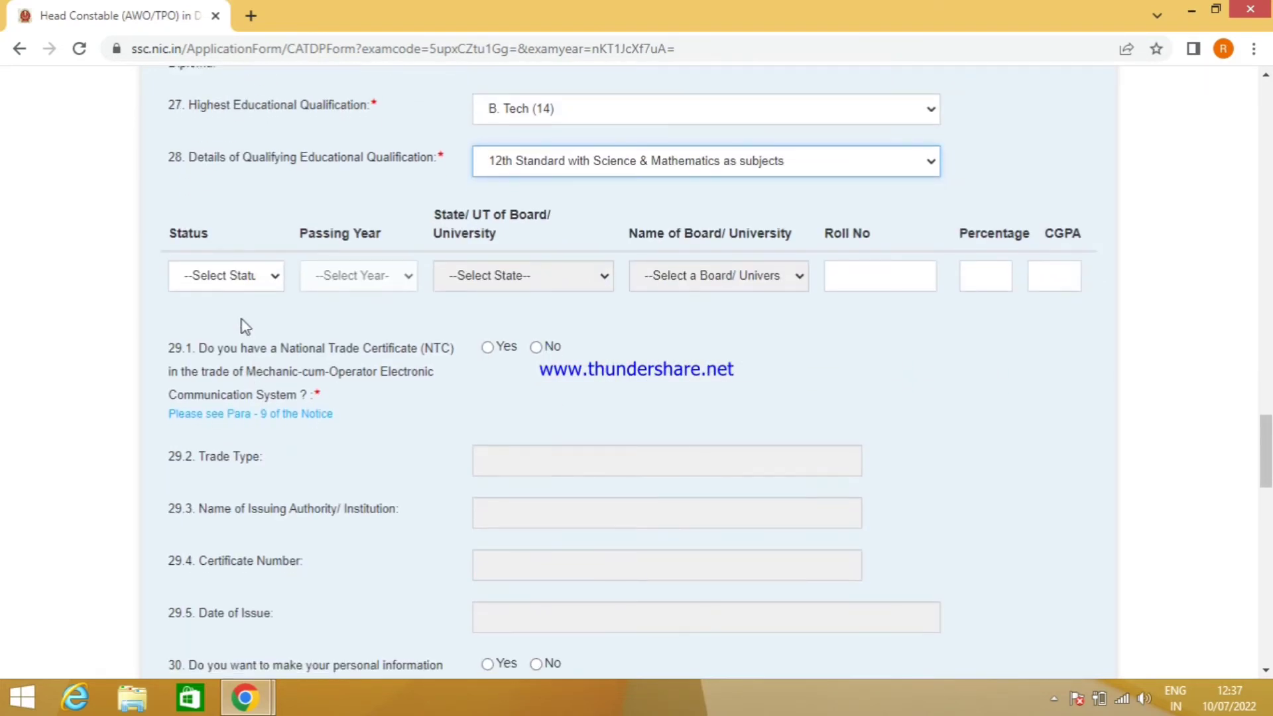
# - Mark the 12th Standard row Passed in 2018, board state Delhi, Central Board of Secondary Education
pyautogui.click(247, 282)
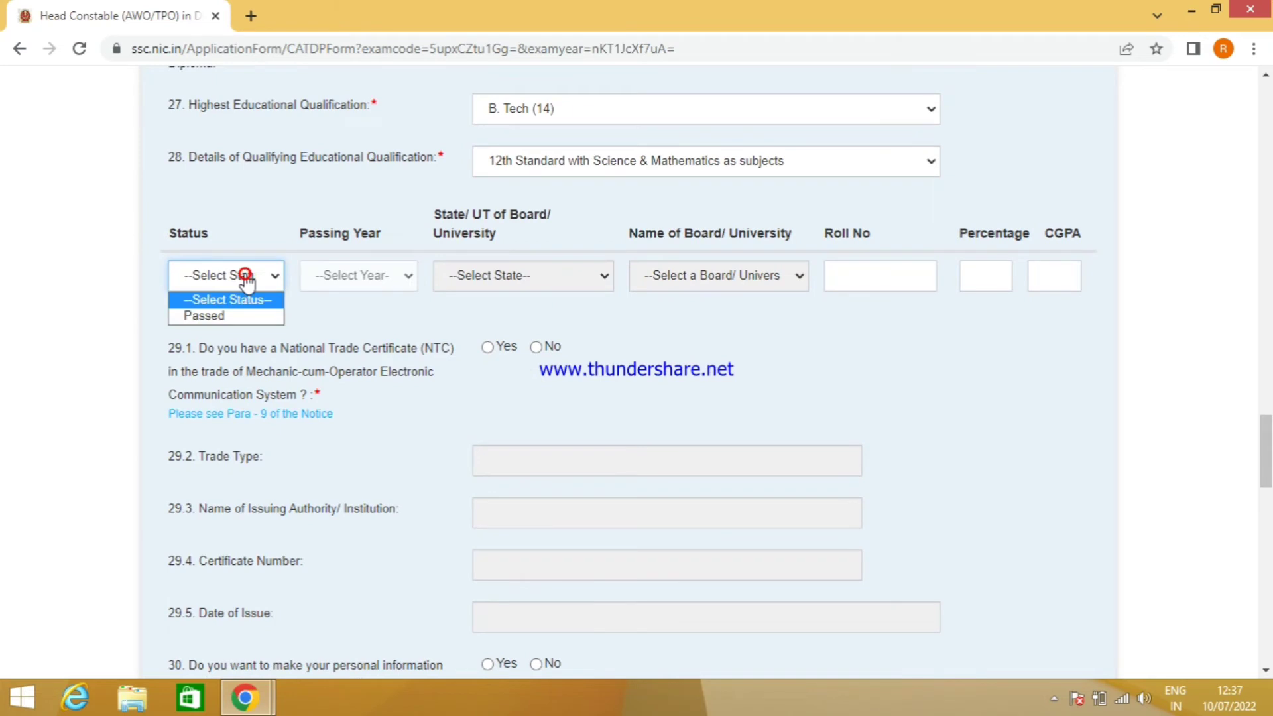
pyautogui.click(226, 317)
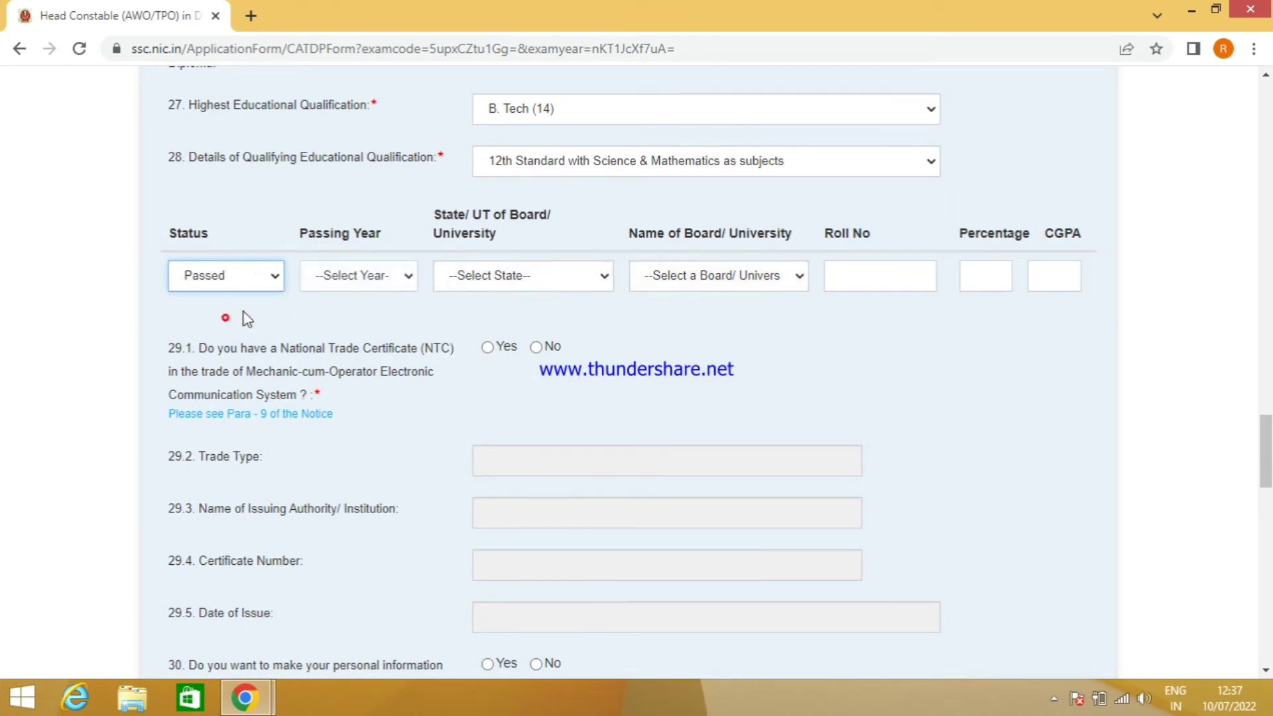
pyautogui.click(367, 277)
pyautogui.scroll(-10, 357, 468)
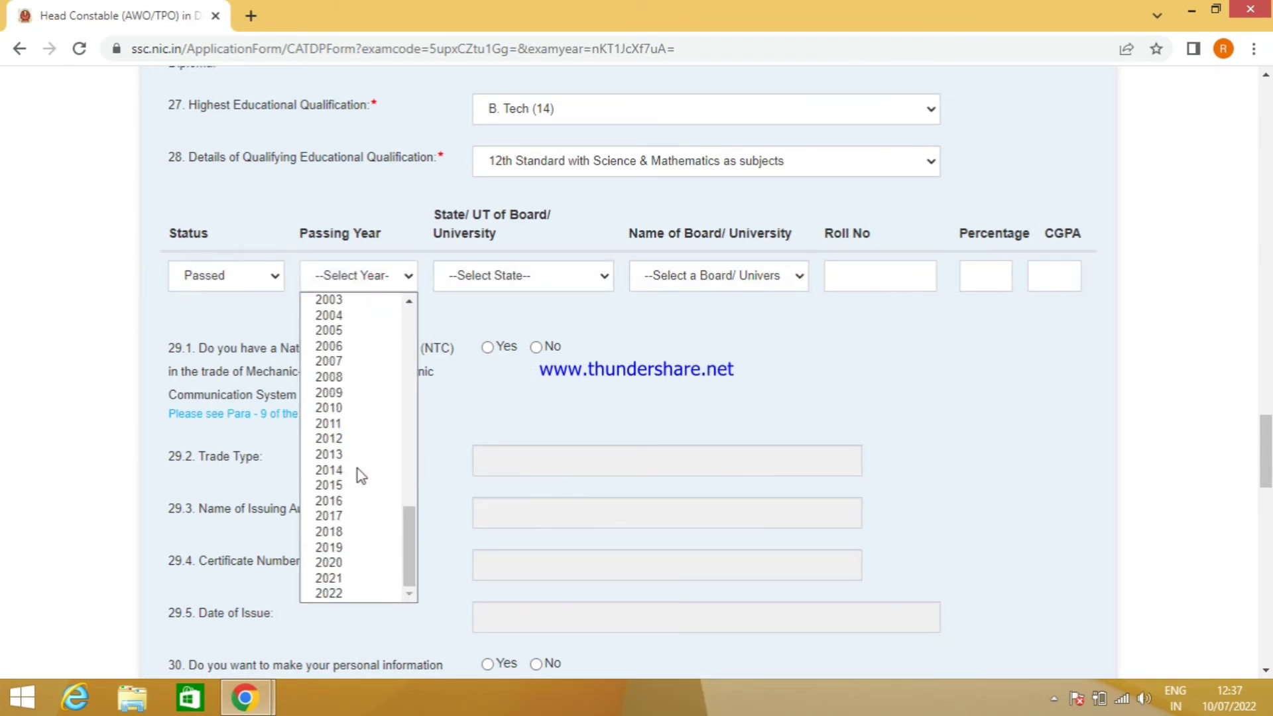
pyautogui.click(338, 533)
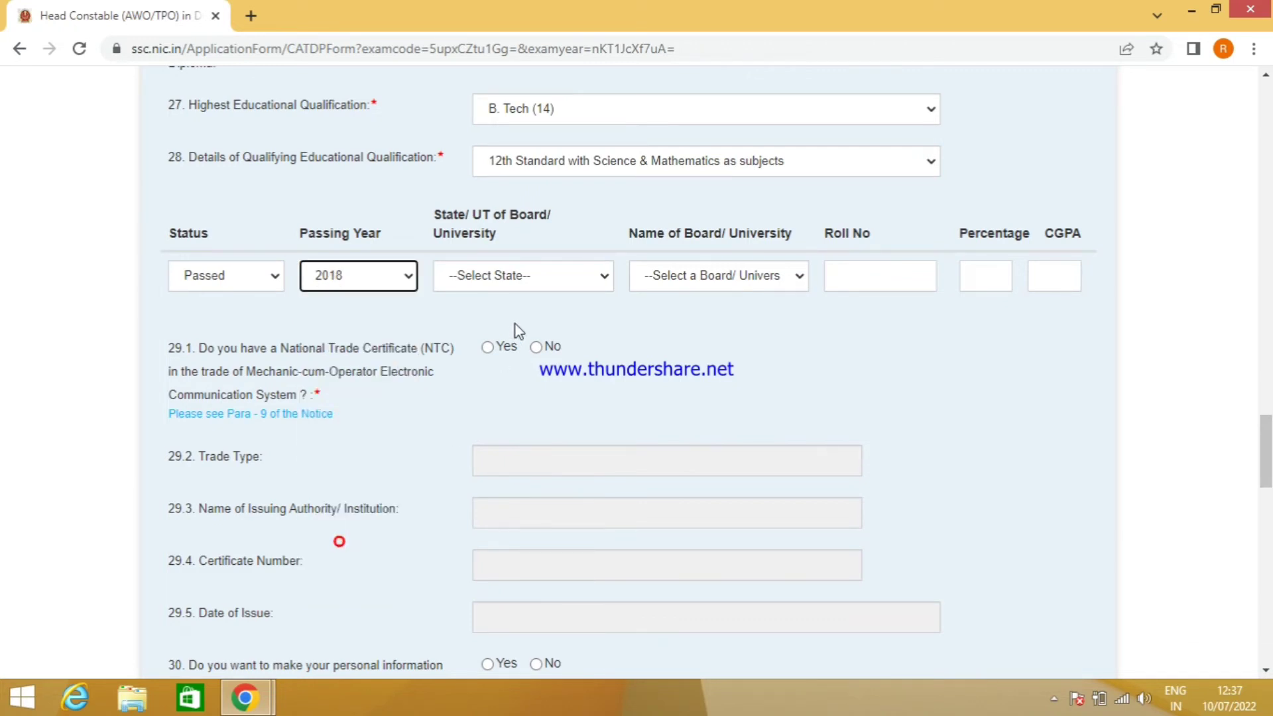
pyautogui.click(549, 285)
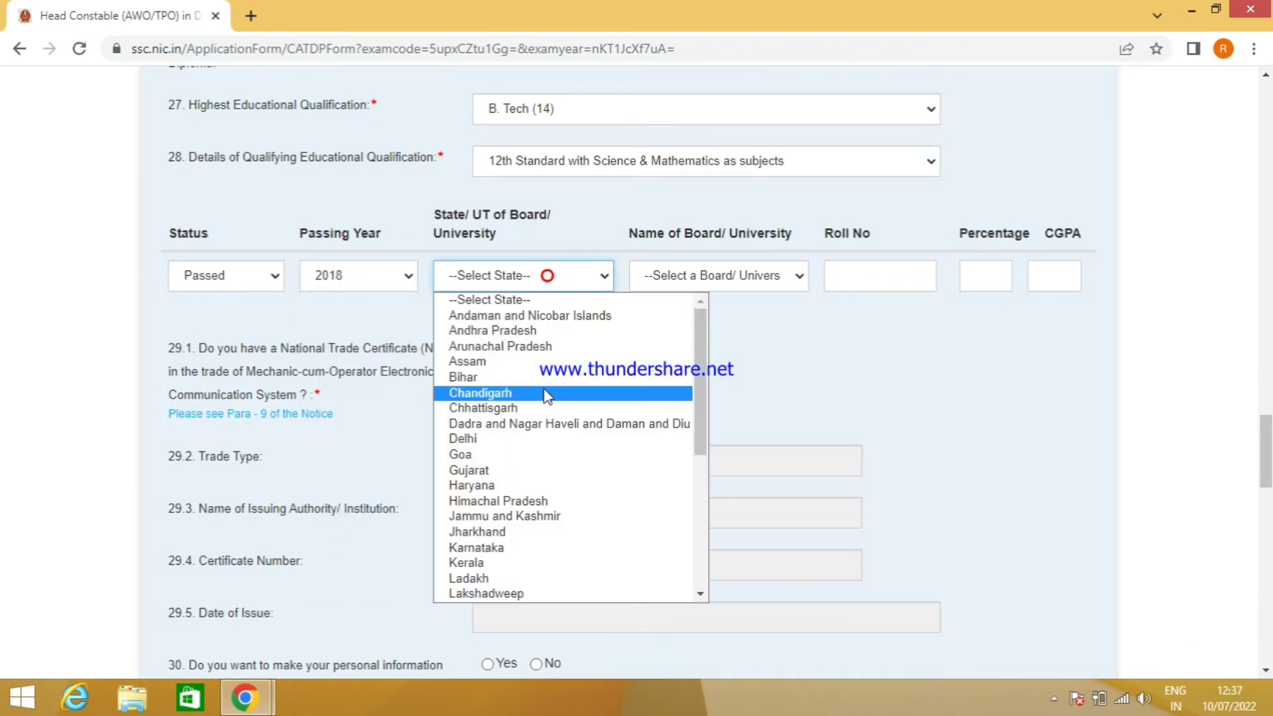
pyautogui.click(530, 439)
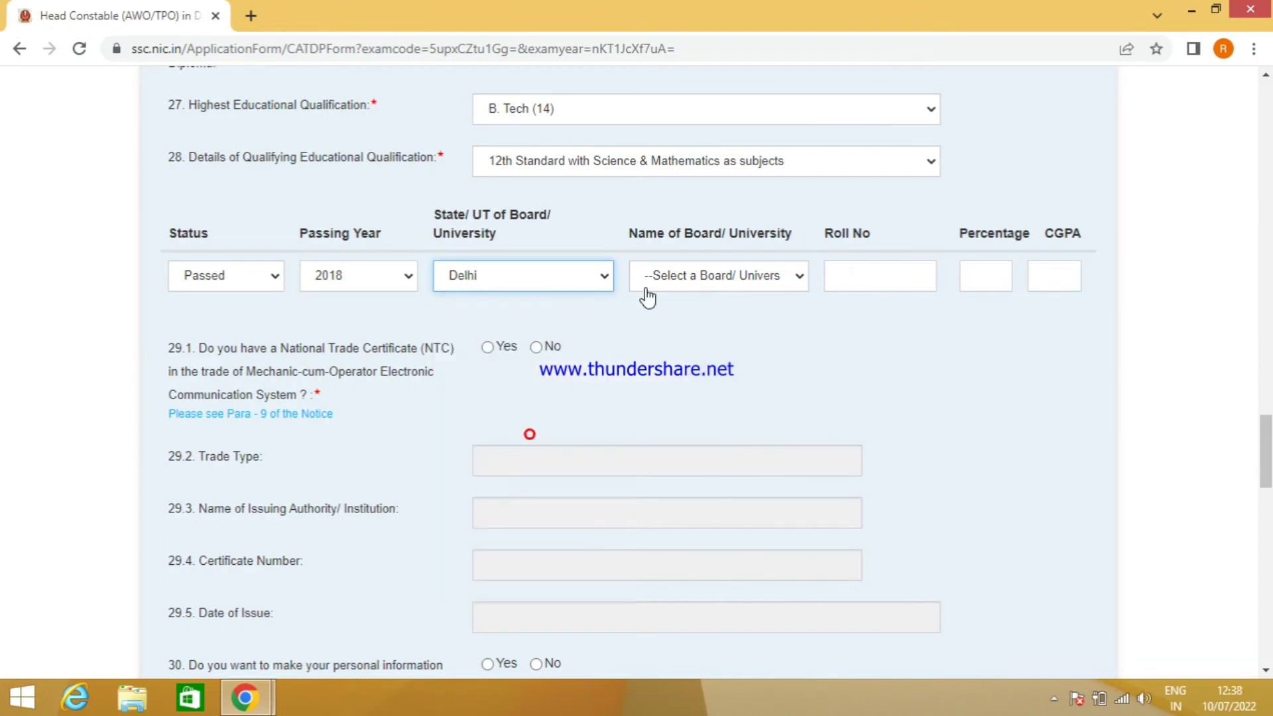
pyautogui.click(709, 278)
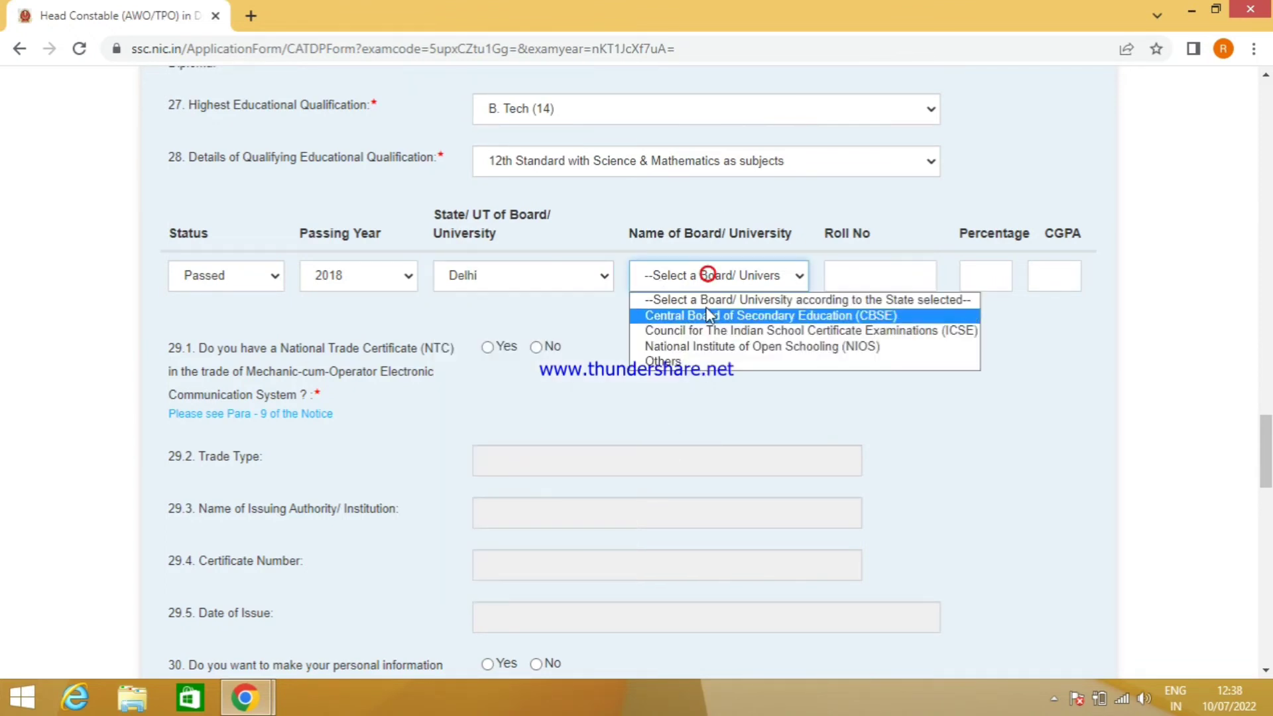
pyautogui.click(702, 312)
# - Enter the candidate's roll number and a percentage of 80, leaving CGPA blank
pyautogui.click(856, 278)
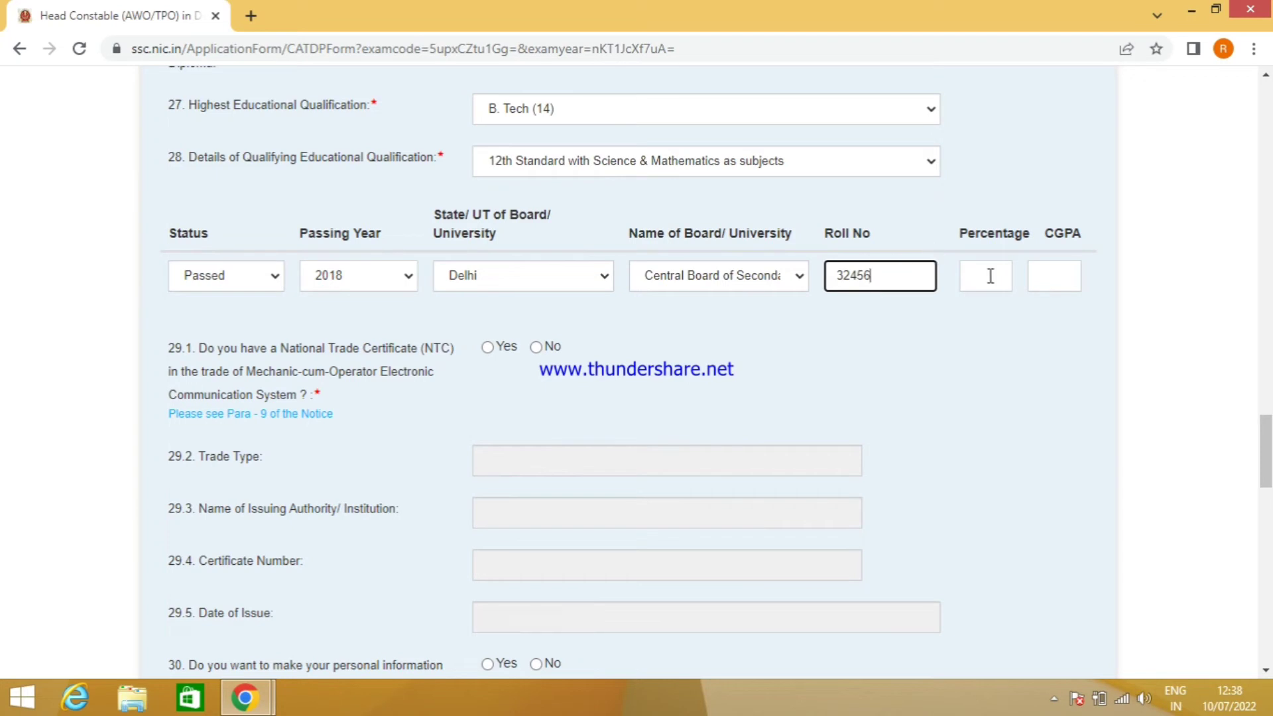
pyautogui.click(989, 276)
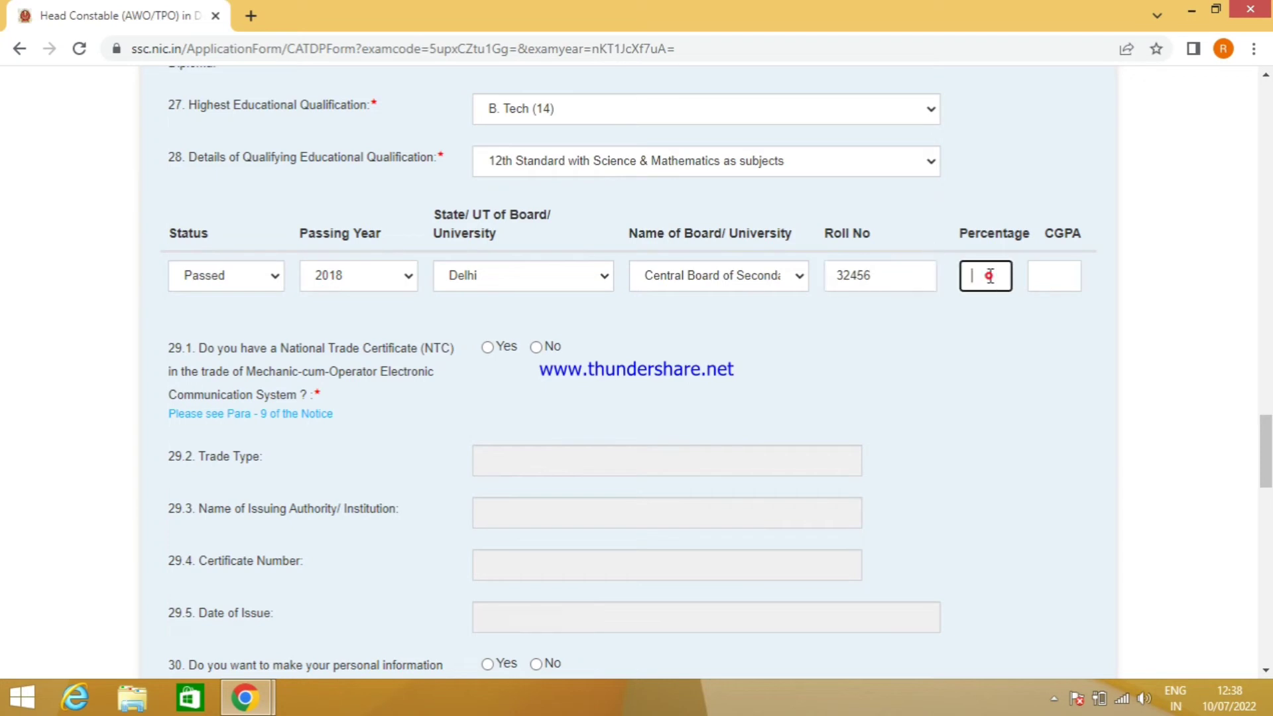
pyautogui.click(1047, 274)
pyautogui.scroll(-1, 292, 264)
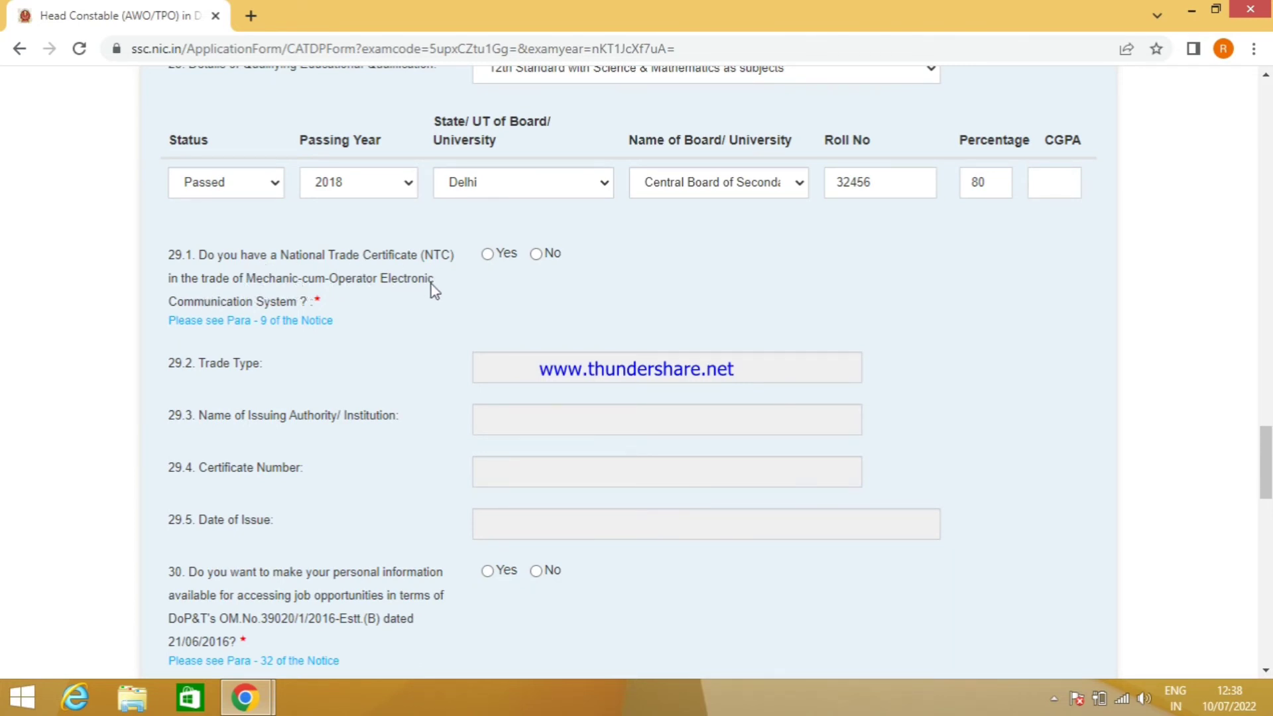
# - Answer No to 29.1 NTC trade certificate and No to question 30 on sharing personal information
pyautogui.click(488, 255)
pyautogui.click(535, 255)
pyautogui.scroll(-1, 357, 342)
pyautogui.scroll(-1, 391, 345)
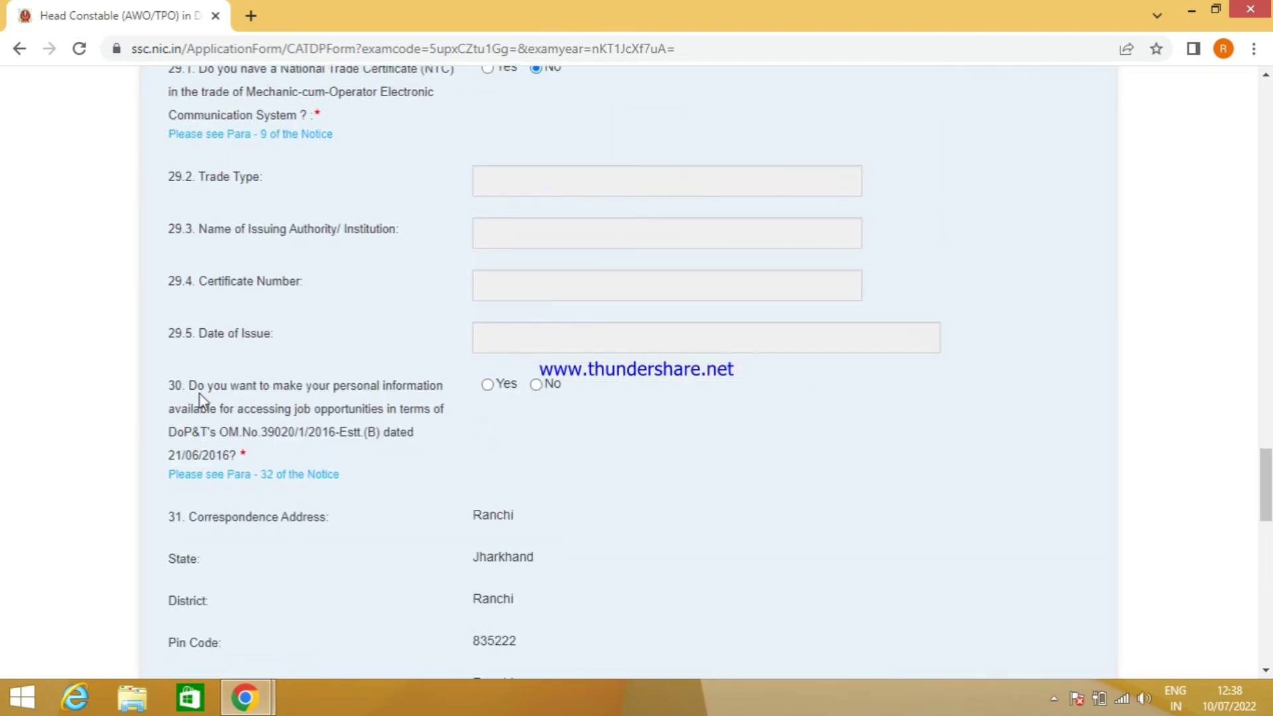
pyautogui.moveTo(198, 388); pyautogui.dragTo(437, 431)
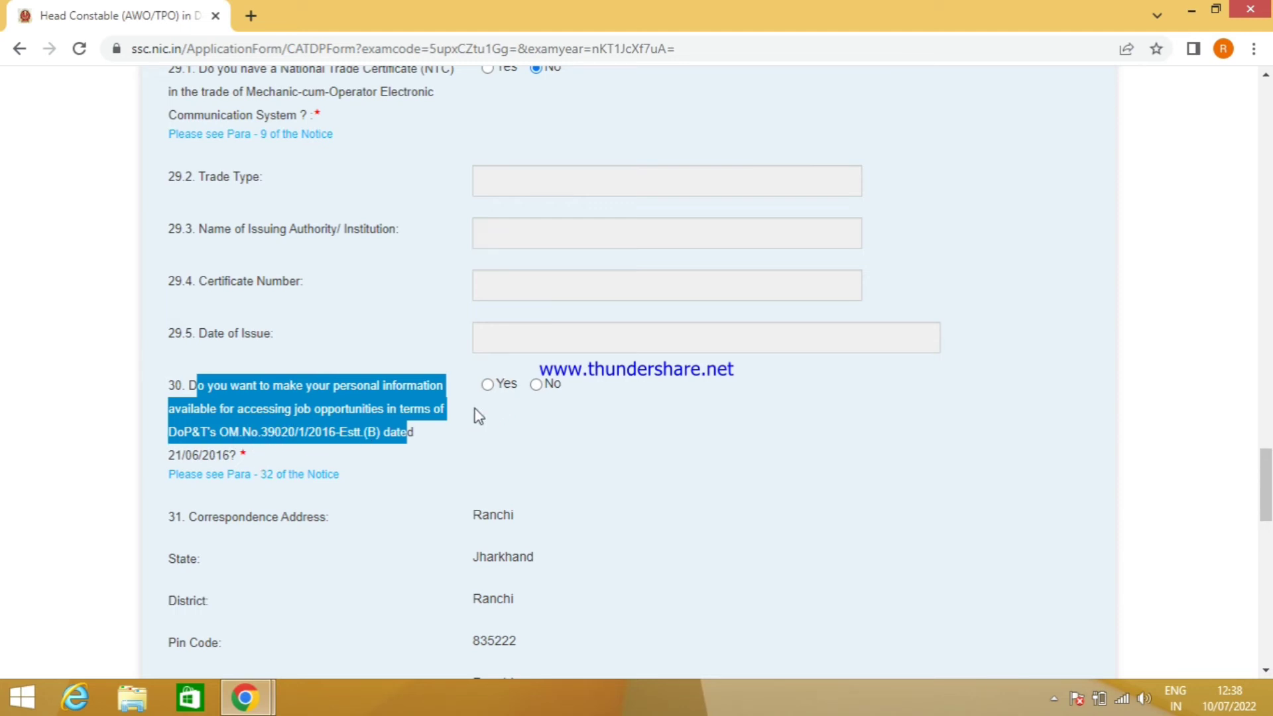
pyautogui.click(487, 385)
pyautogui.click(537, 388)
pyautogui.scroll(-3, 588, 431)
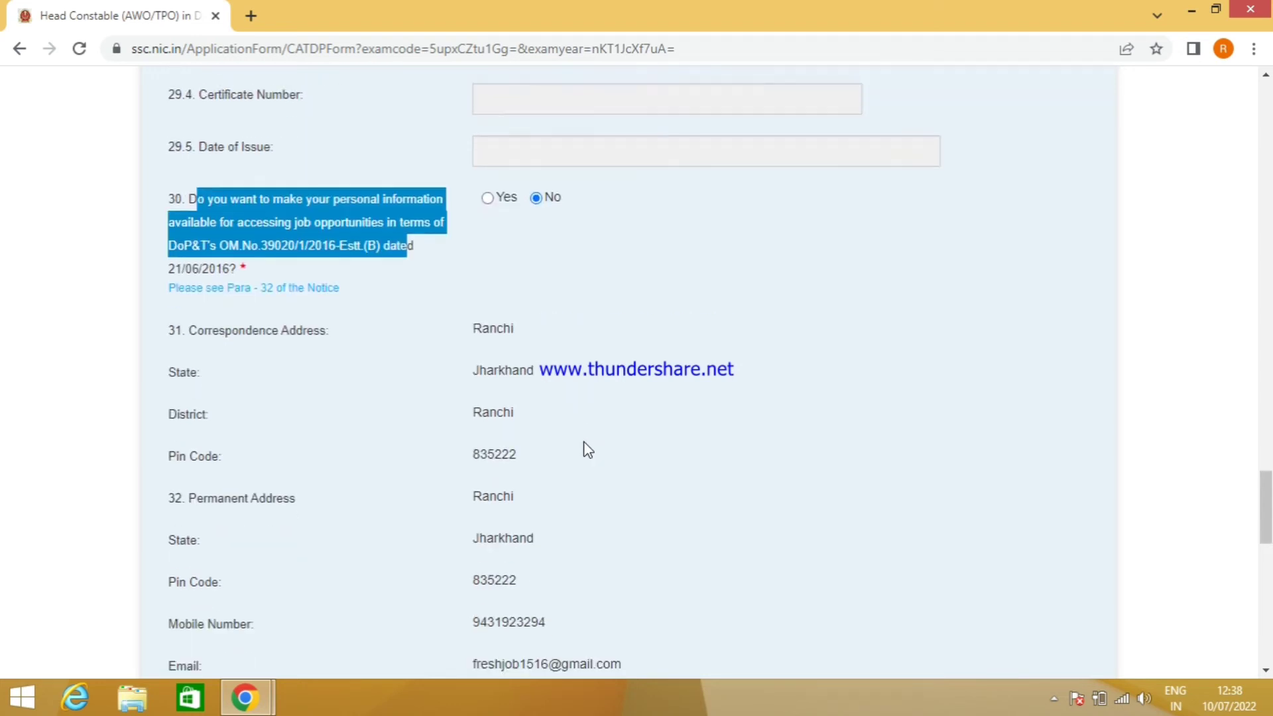
pyautogui.click(407, 391)
pyautogui.scroll(-3, 484, 406)
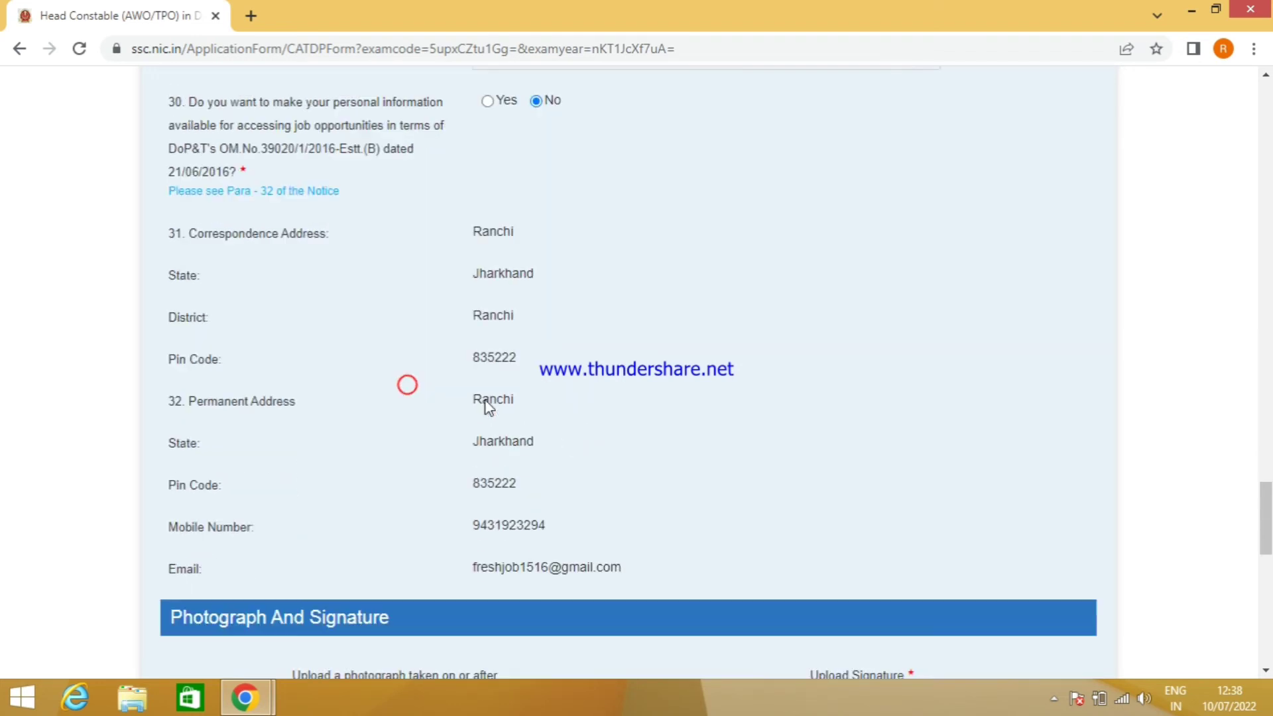
pyautogui.scroll(-5, 630, 398)
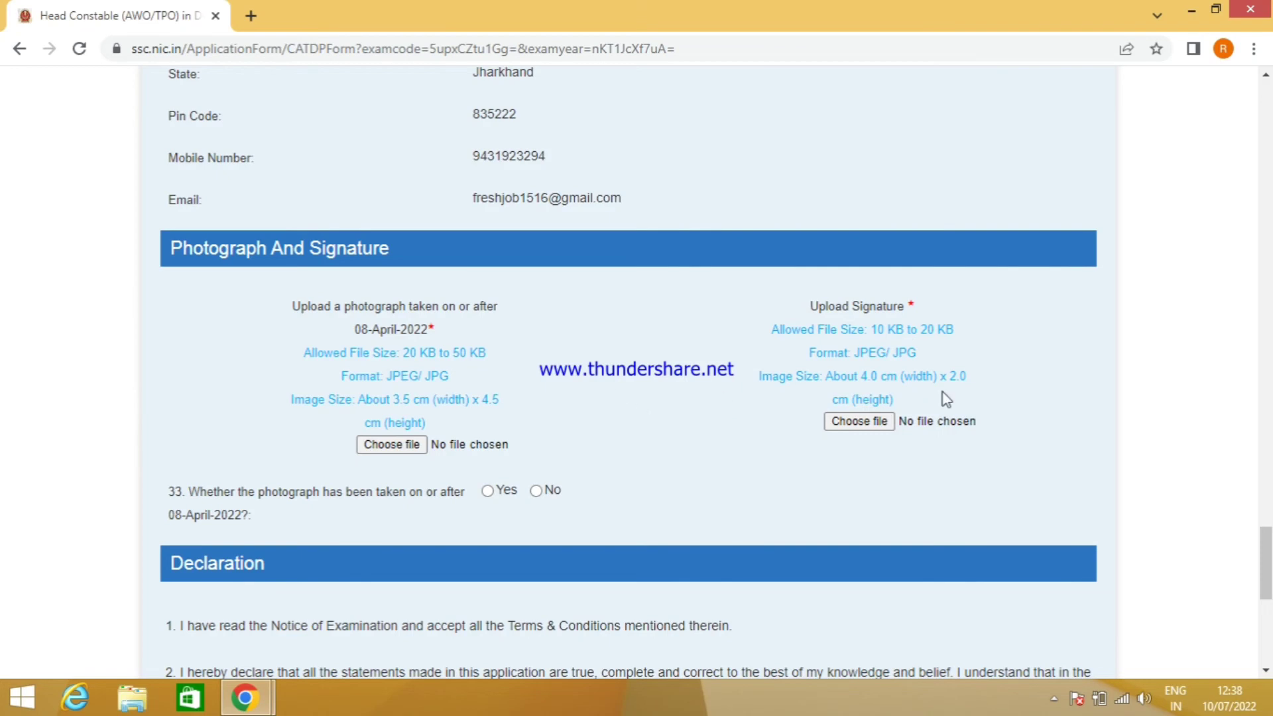
# - Upload pic.jpeg from Downloads as the photograph and sign.jpeg as the signature
pyautogui.click(411, 444)
pyautogui.click(260, 154)
pyautogui.click(477, 415)
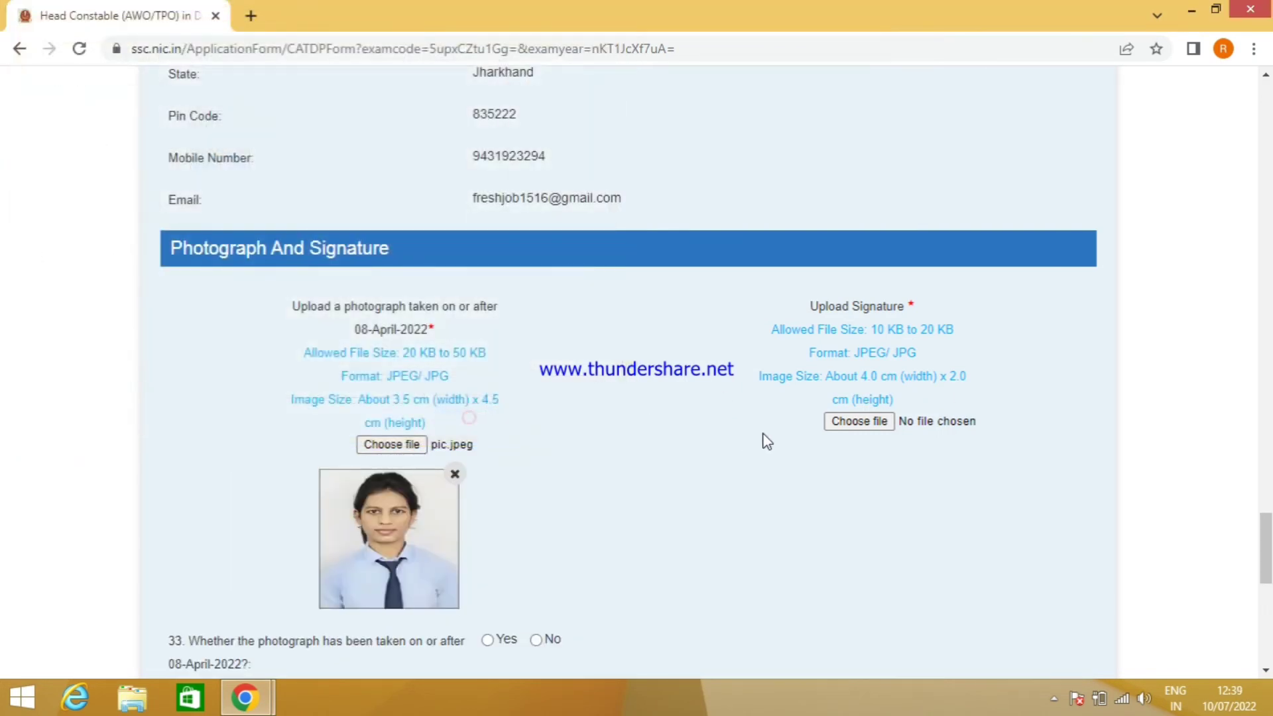
pyautogui.click(858, 422)
pyautogui.click(298, 150)
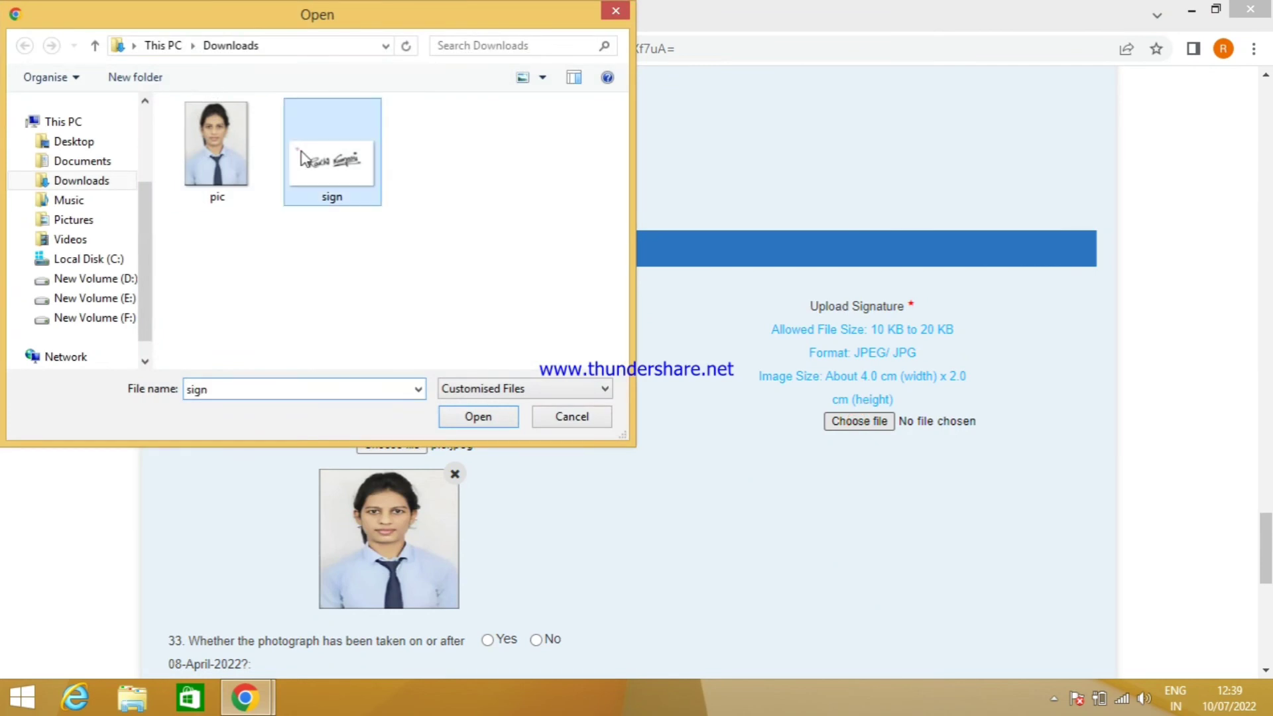
pyautogui.click(486, 427)
pyautogui.scroll(-4, 659, 489)
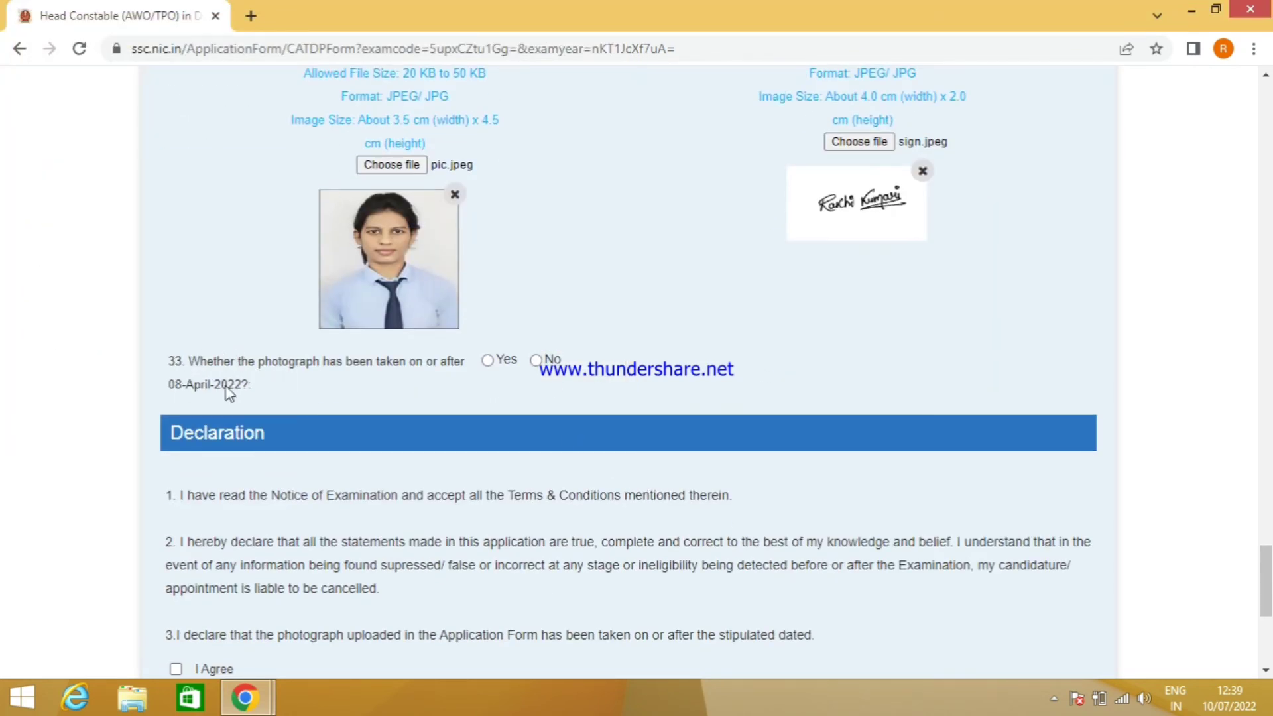
# - Answer Yes to question 33 on the recent photo, accept the declaration, and enter captcha AWFGT
pyautogui.click(488, 361)
pyautogui.scroll(-3, 591, 397)
pyautogui.scroll(-2, 502, 196)
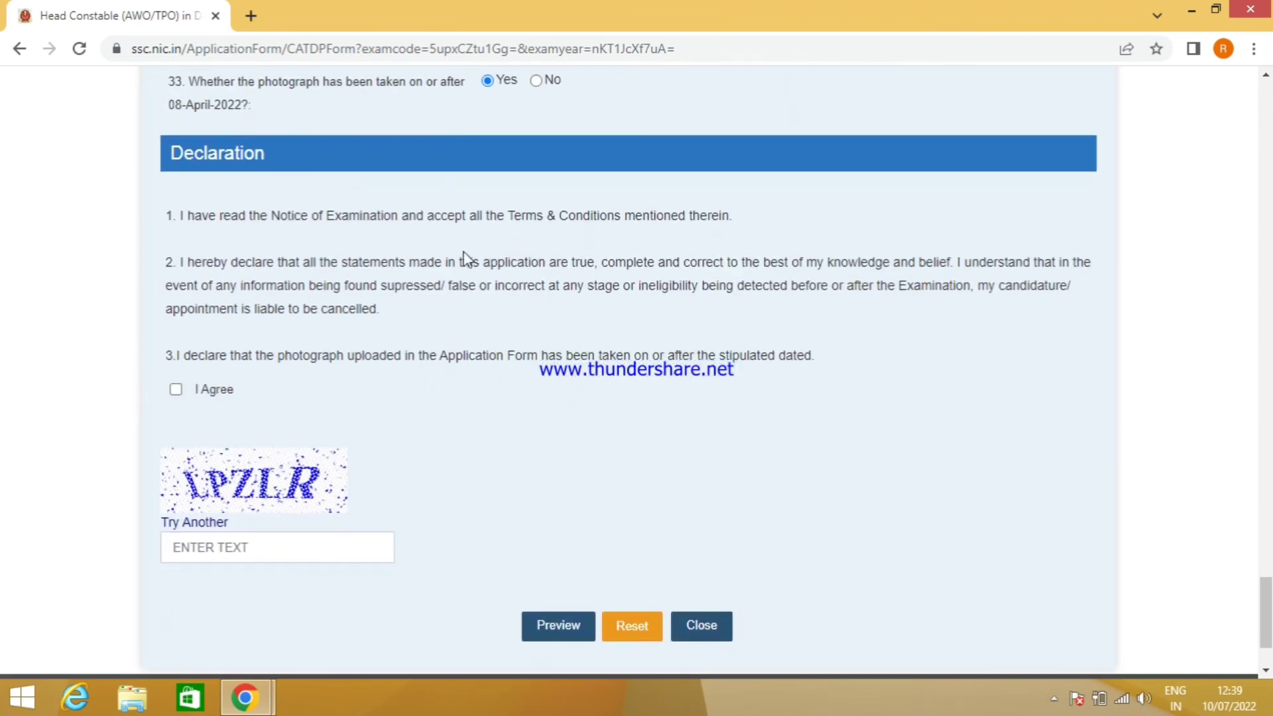
pyautogui.click(176, 389)
pyautogui.click(257, 555)
pyautogui.write('AWFGT')
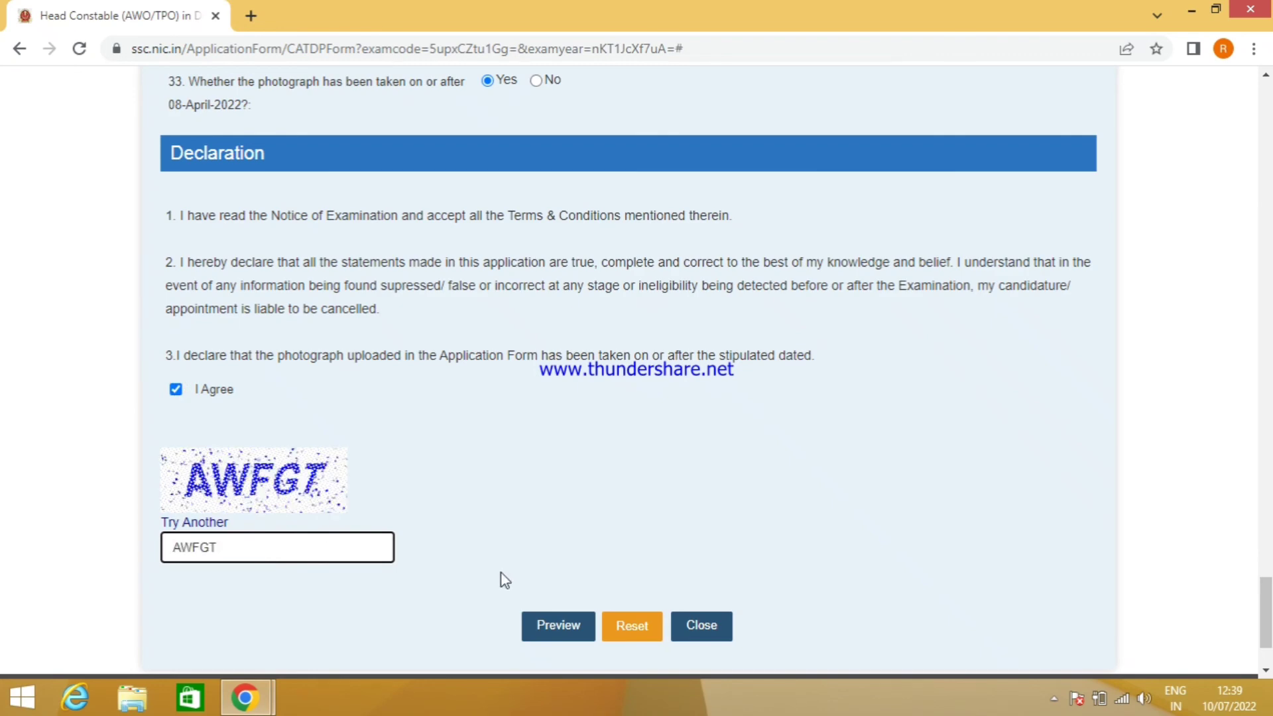
# - Bring up the application preview and scroll through the filled form
pyautogui.scroll(-2, 517, 572)
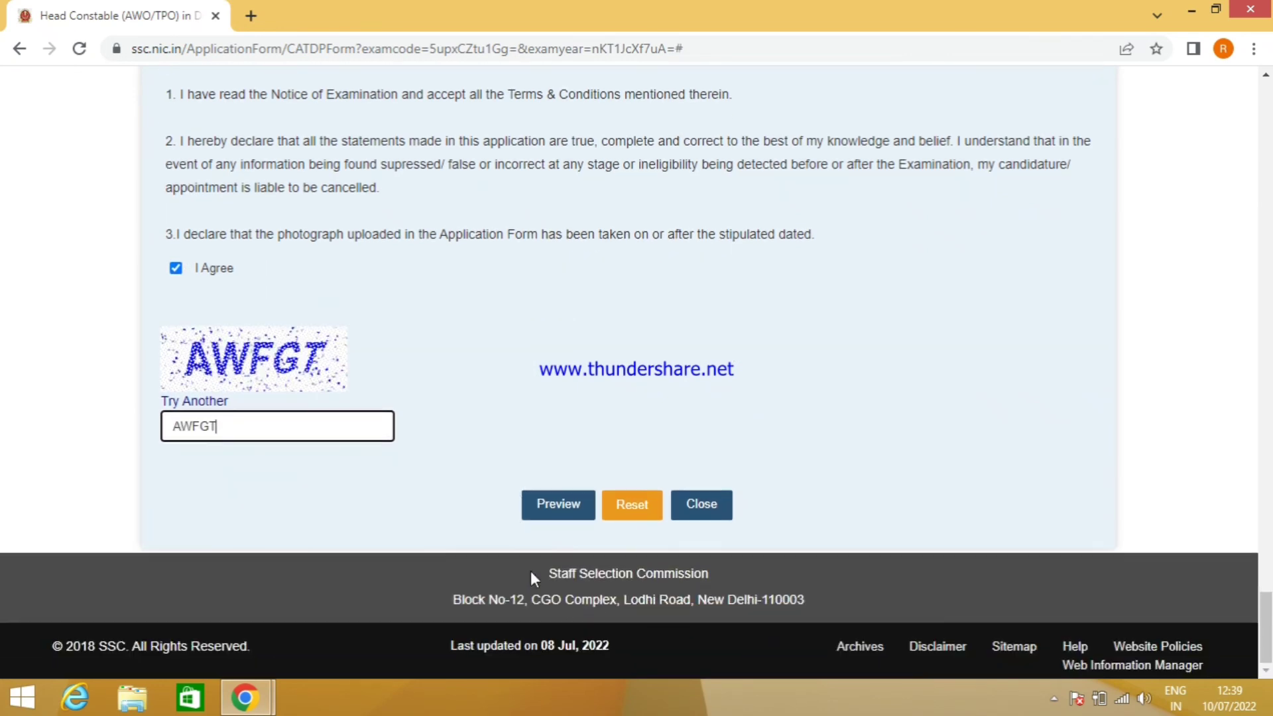
pyautogui.click(557, 505)
pyautogui.scroll(-6, 769, 444)
pyautogui.scroll(-20, 769, 444)
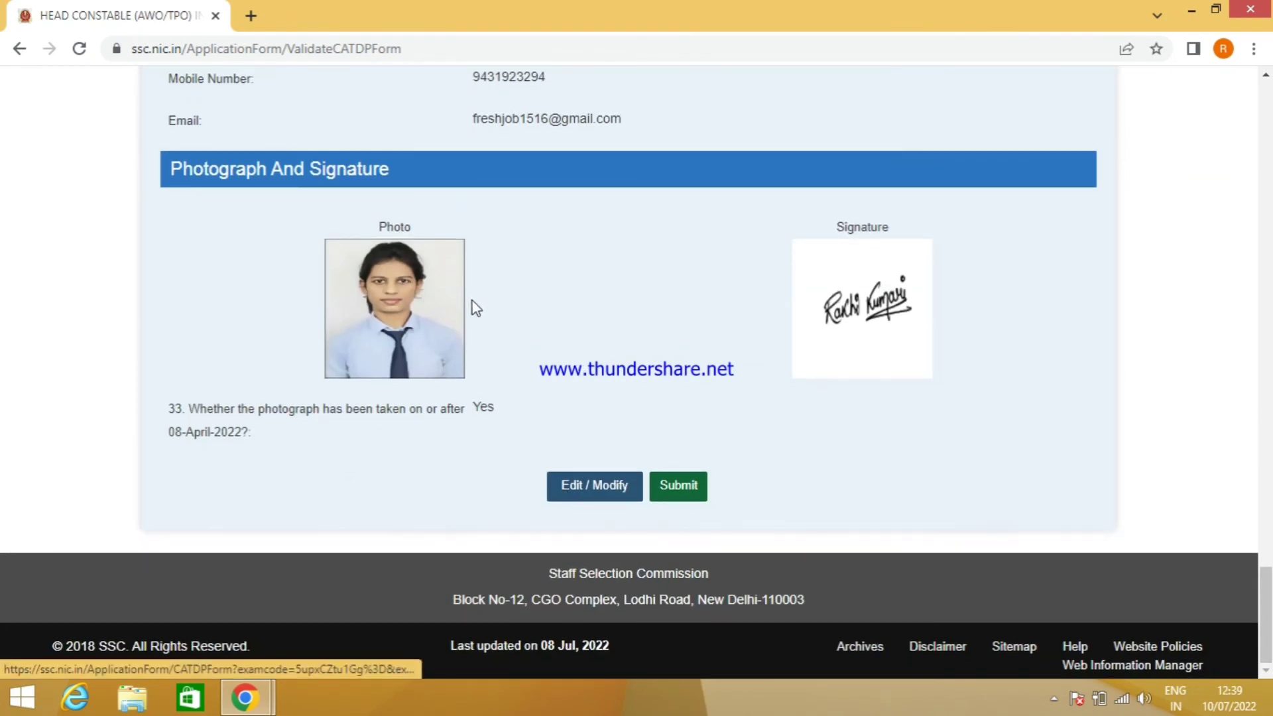
# - Submit the previewed Head Constable application and confirm the final, uneditable submission
pyautogui.scroll(15, 471, 304)
pyautogui.scroll(-13, 472, 313)
pyautogui.scroll(-3, 535, 542)
pyautogui.click(680, 495)
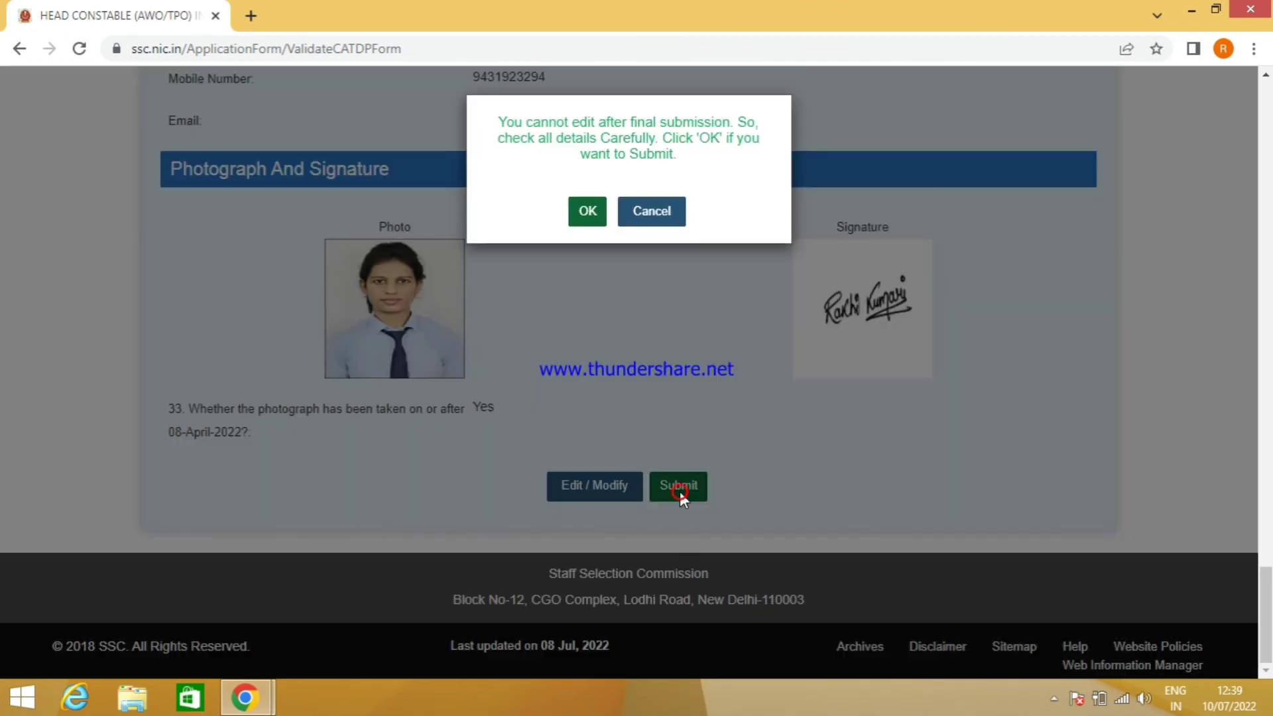
pyautogui.click(585, 210)
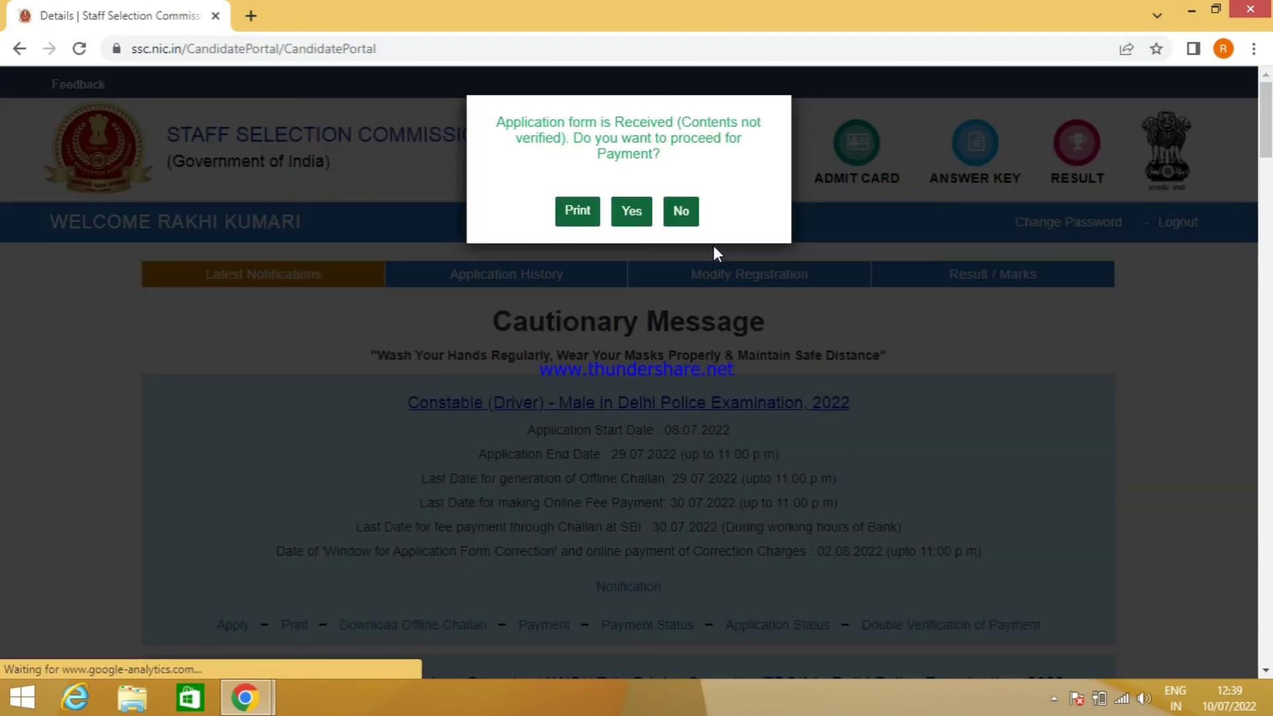
# - Accept the payment prompt and submit Online as the fee payment mode for the Rs 100 fee
pyautogui.click(632, 212)
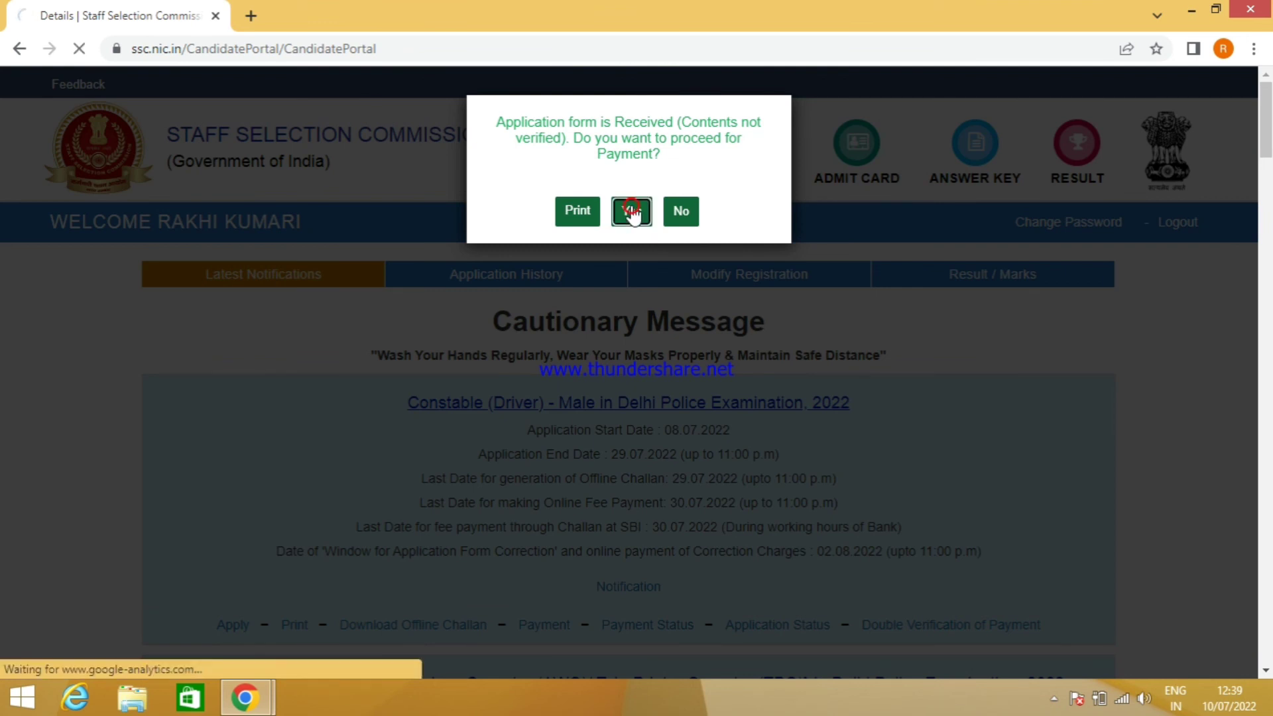
pyautogui.scroll(-1, 690, 332)
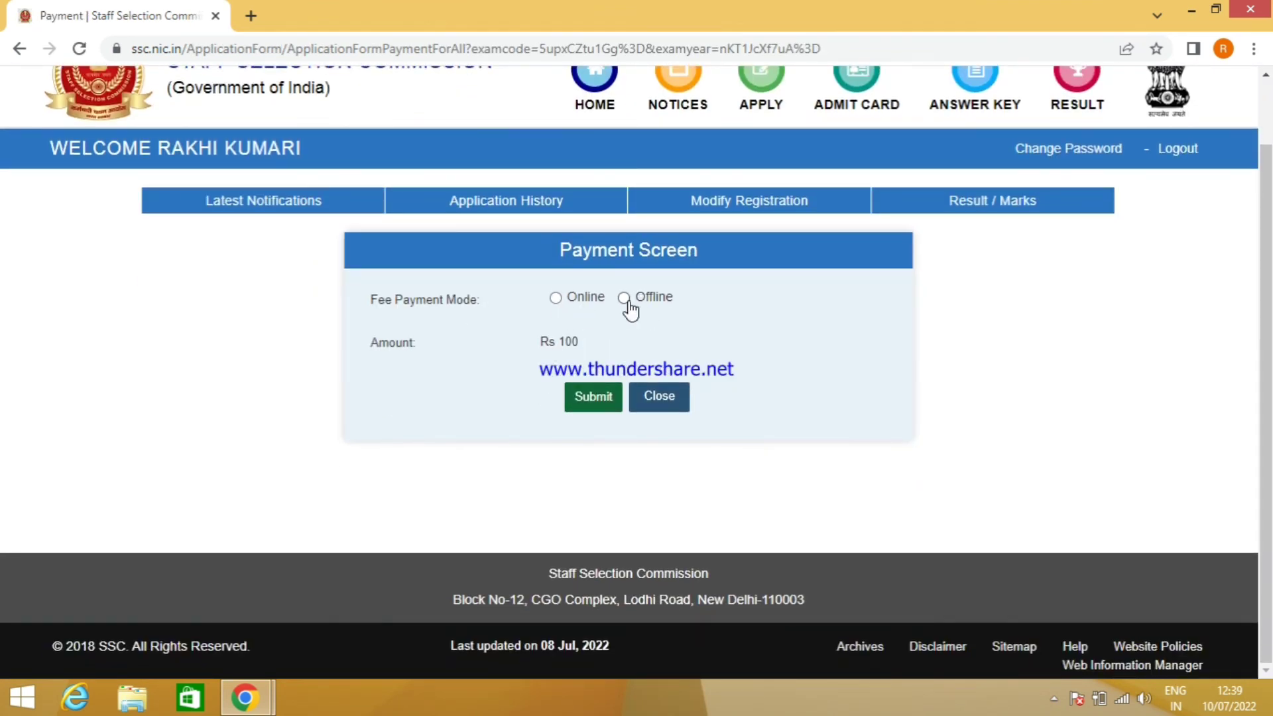
pyautogui.click(555, 299)
pyautogui.click(603, 399)
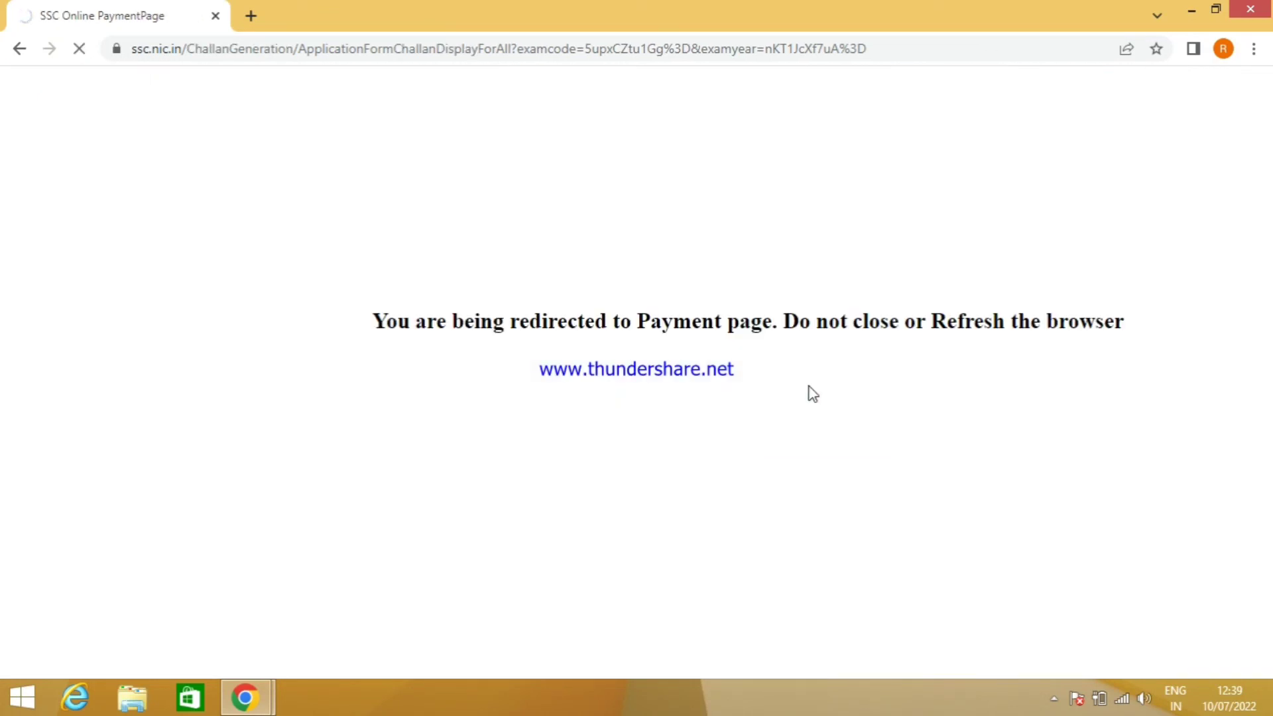
# - Choose UPI under Other Payment Modes and generate a QR code for the Rs 100 payment
pyautogui.scroll(-1, 747, 375)
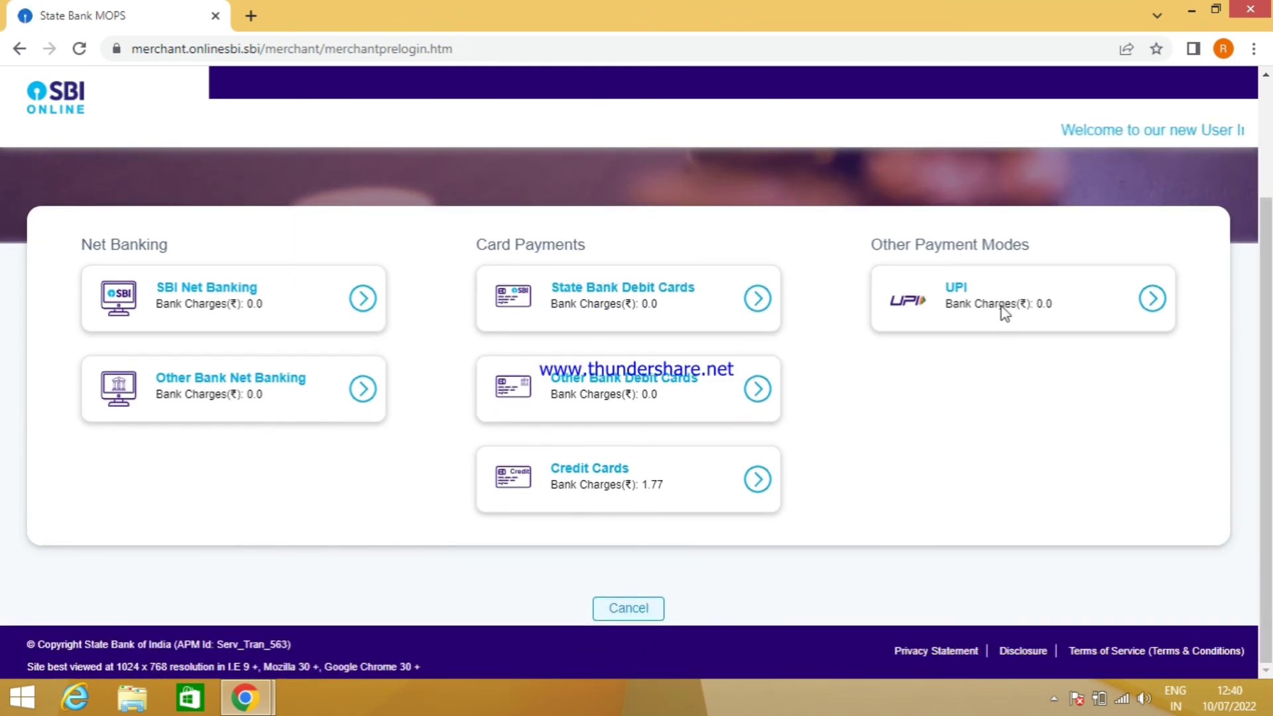
pyautogui.click(983, 302)
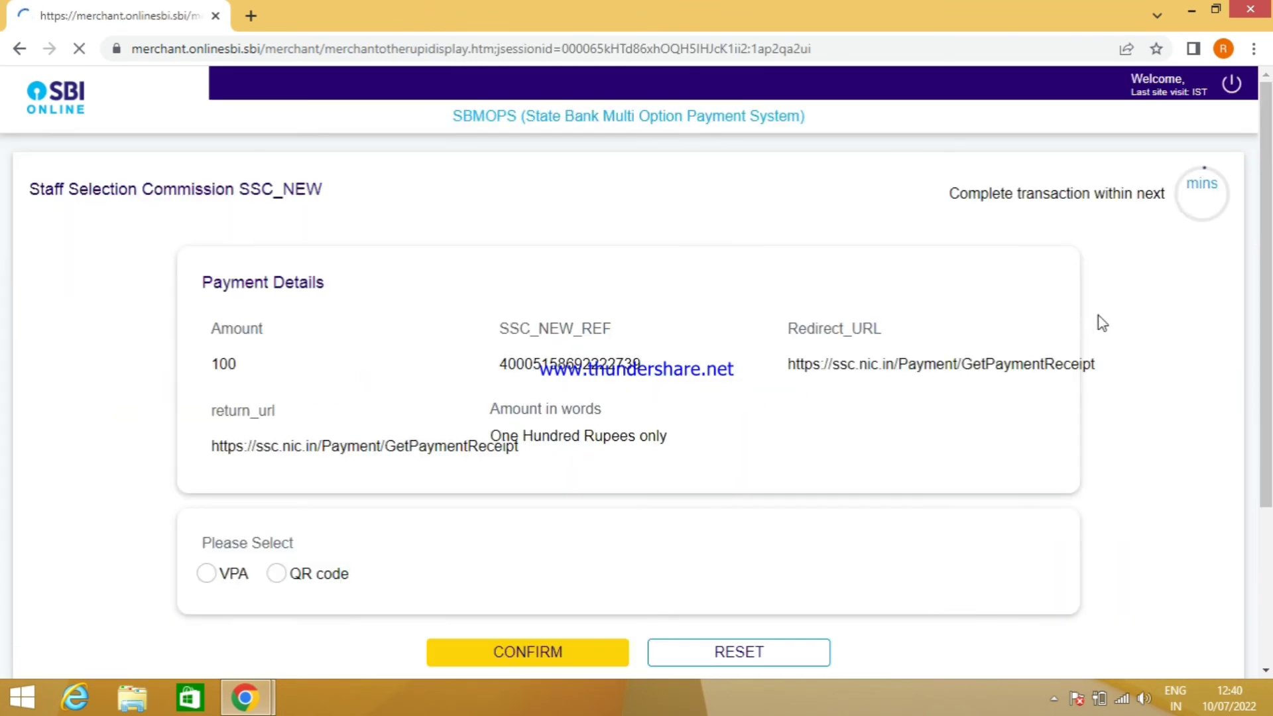
pyautogui.scroll(-3, 308, 351)
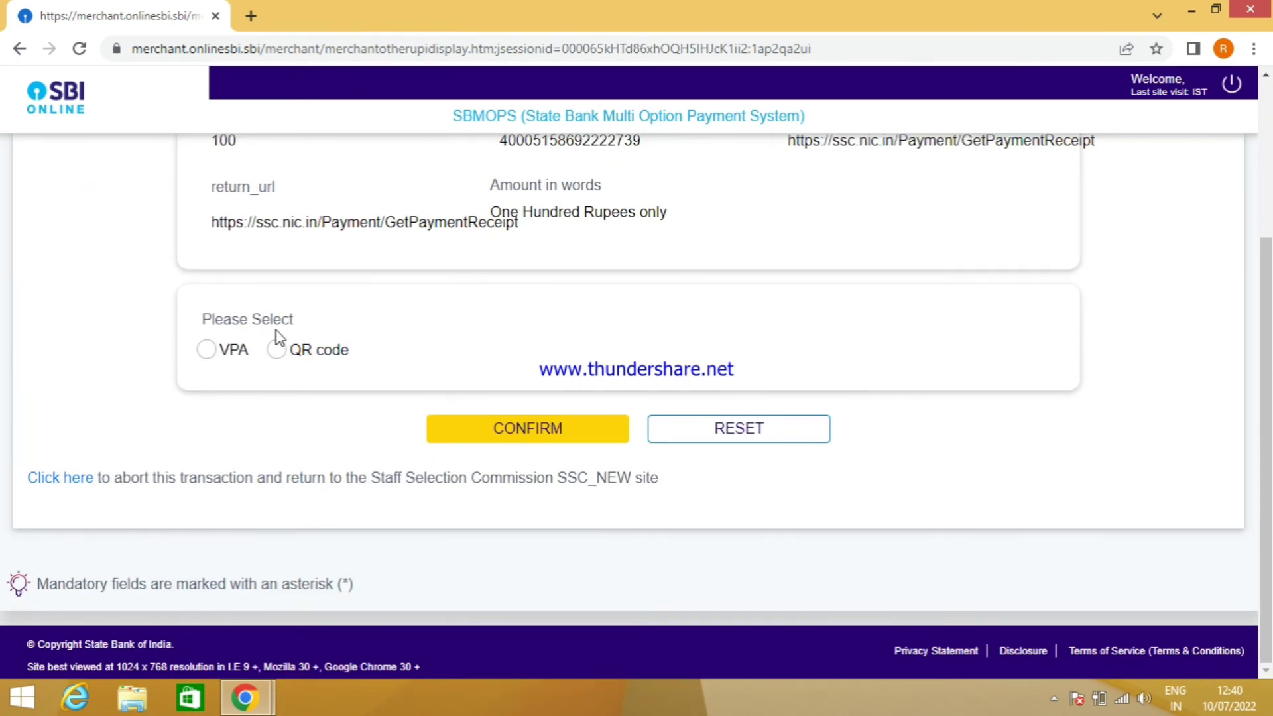
pyautogui.click(276, 349)
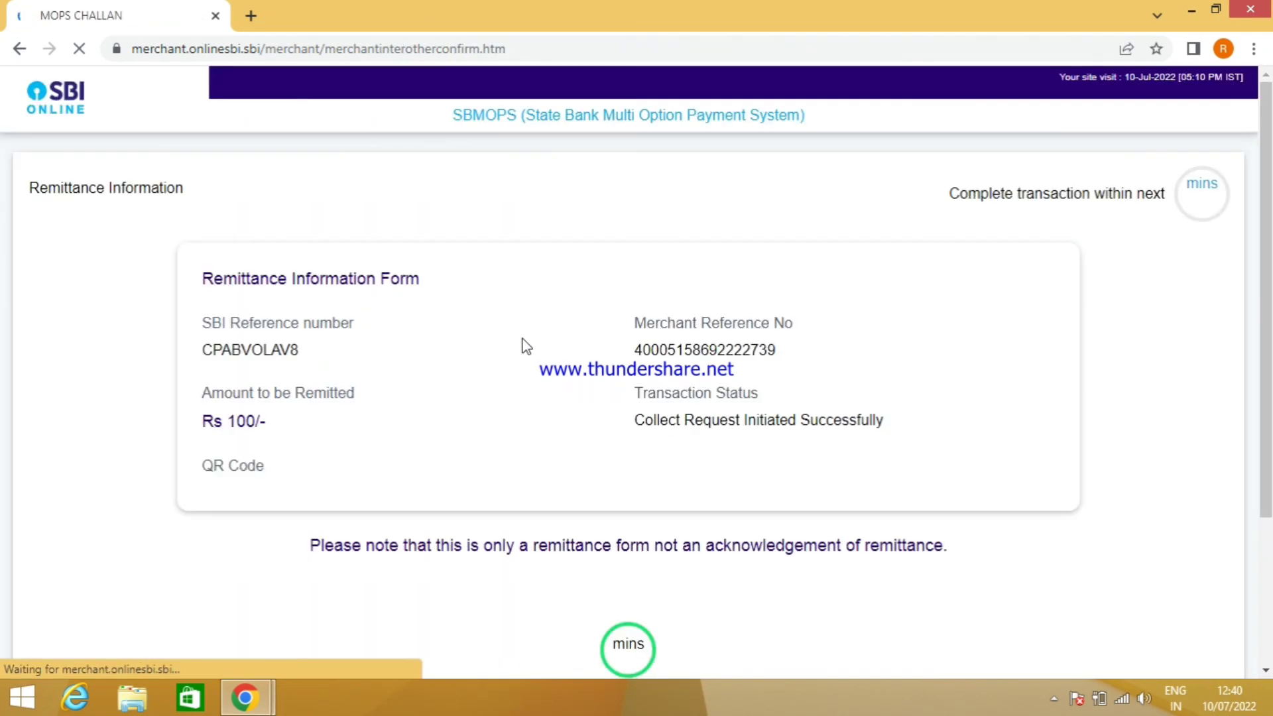
pyautogui.scroll(-4, 522, 339)
pyautogui.scroll(3, 290, 308)
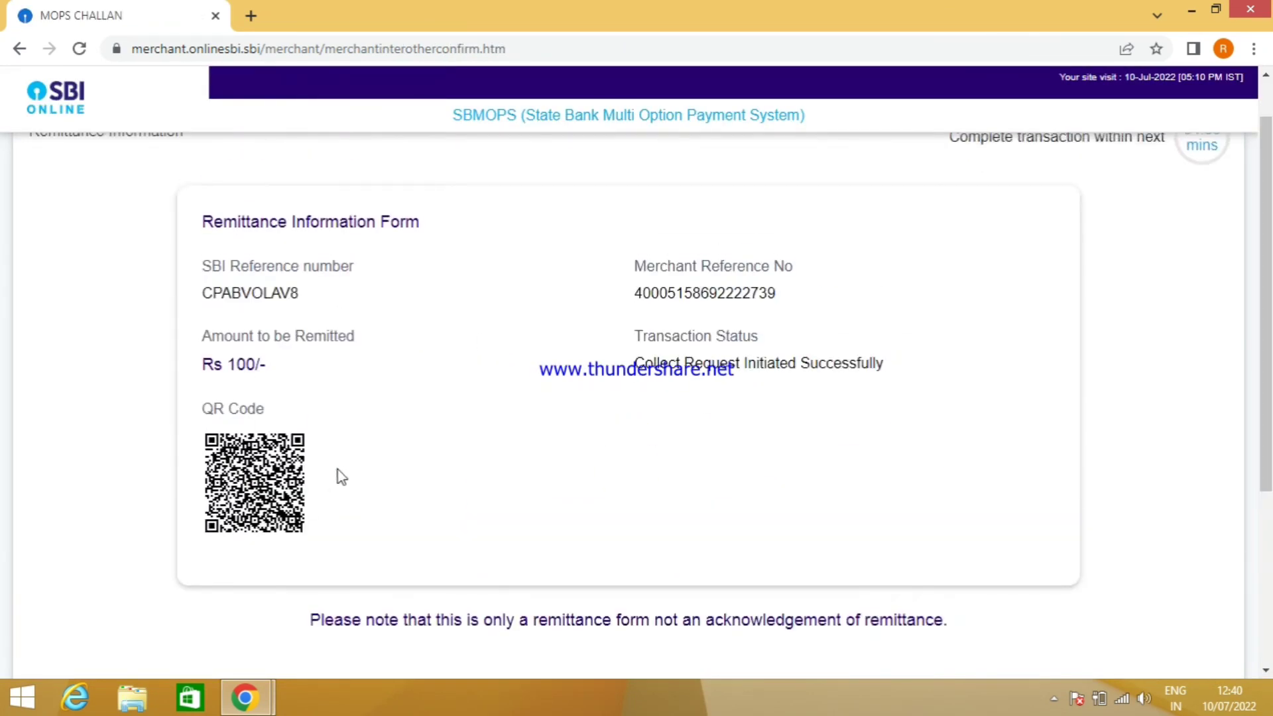
pyautogui.scroll(-3, 388, 481)
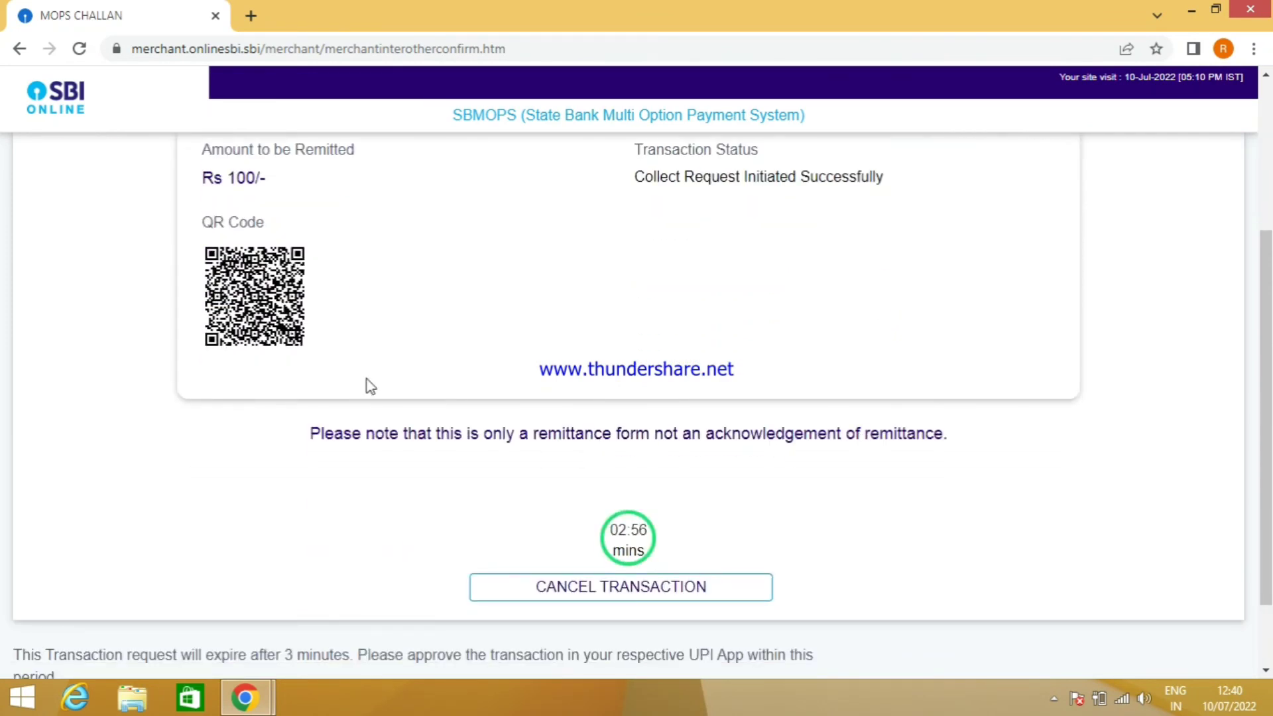
pyautogui.scroll(3, 303, 351)
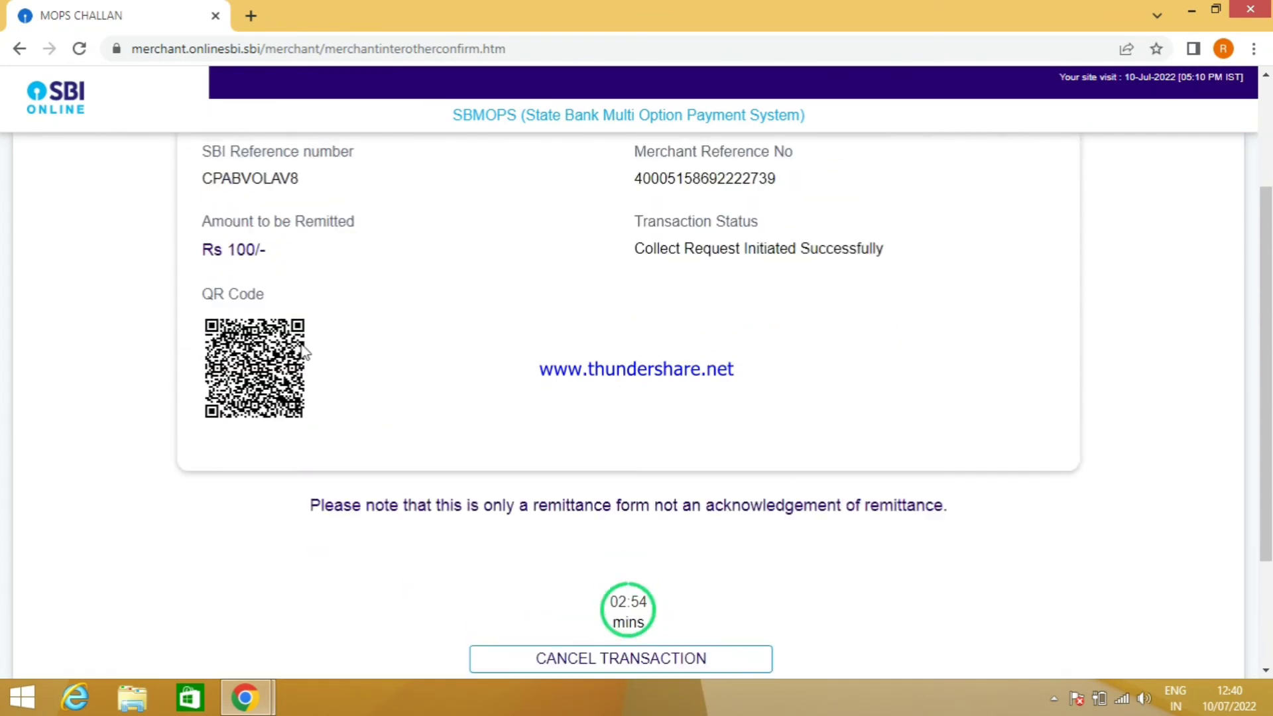